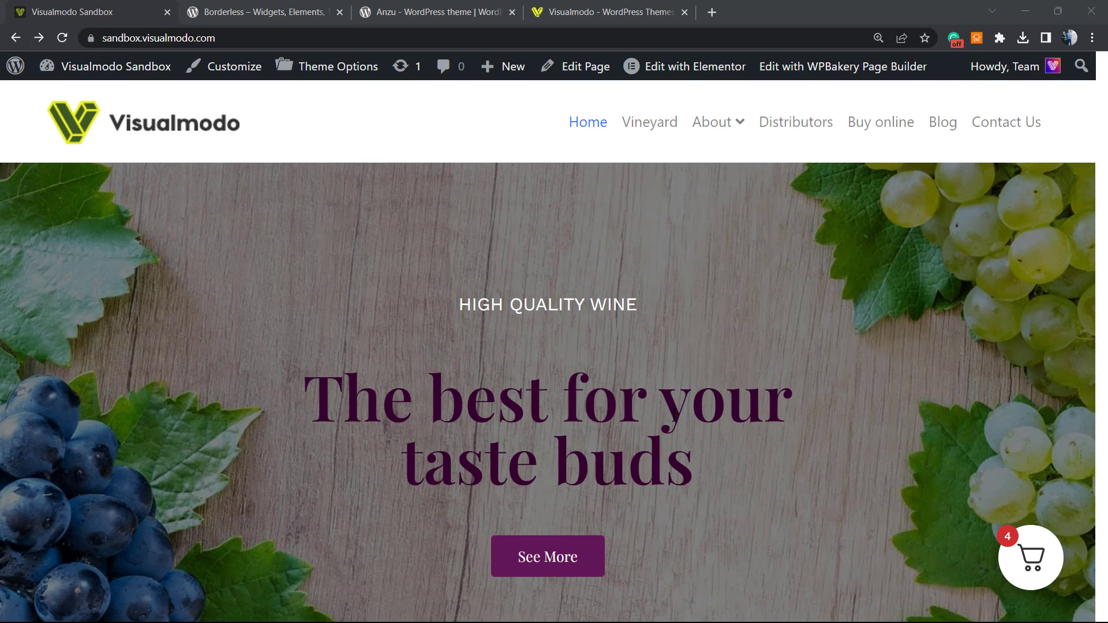
Open and close the storefront side cart twice to review its items.
click(1030, 567)
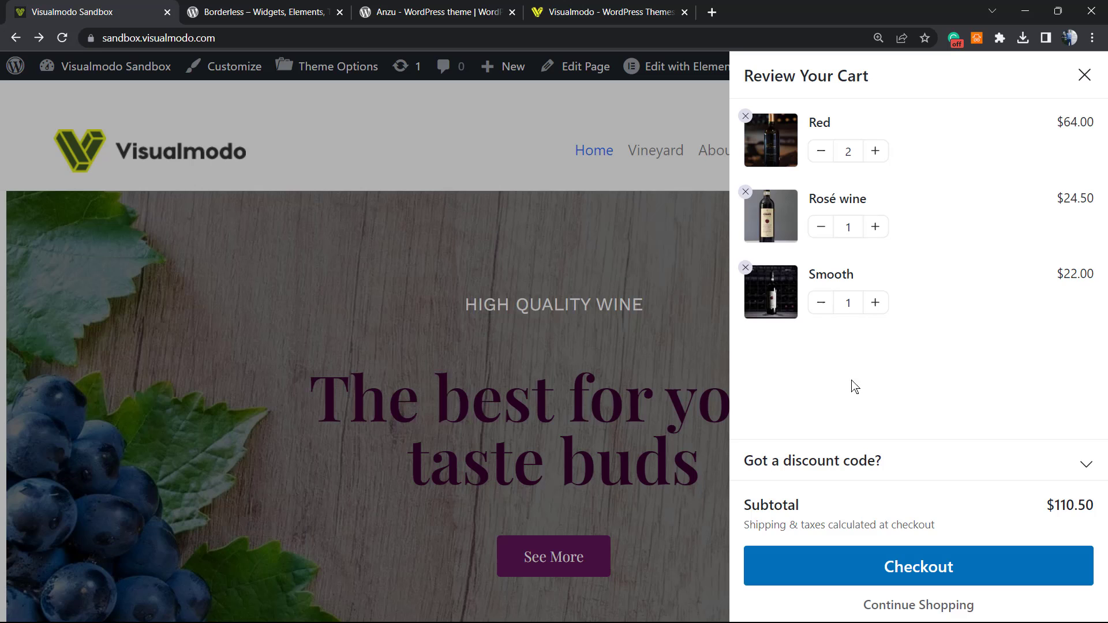
click(684, 359)
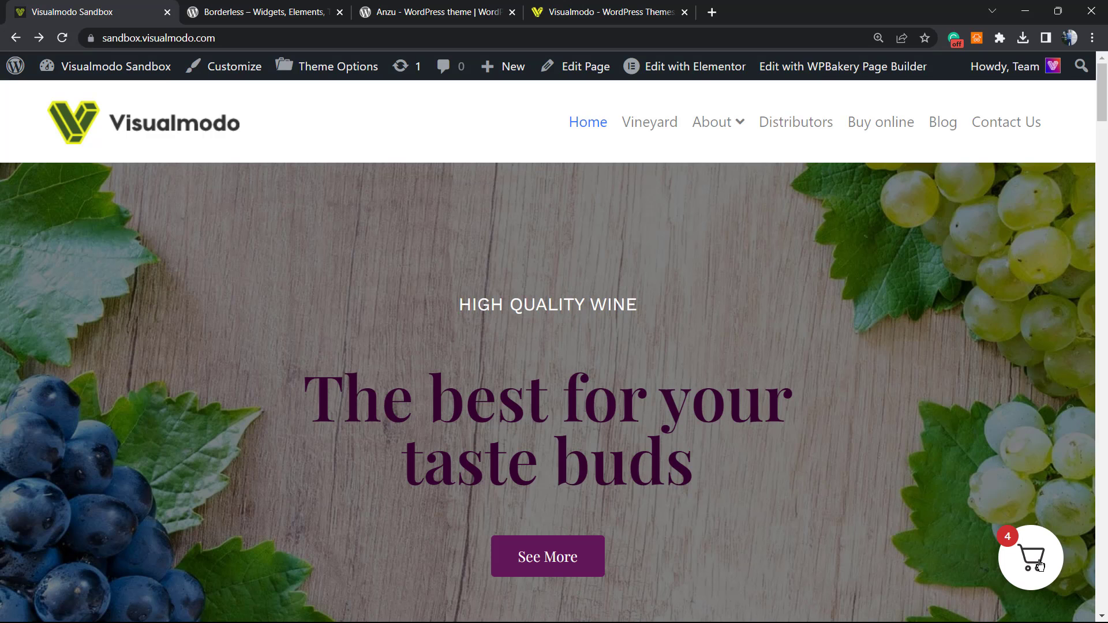
click(1024, 571)
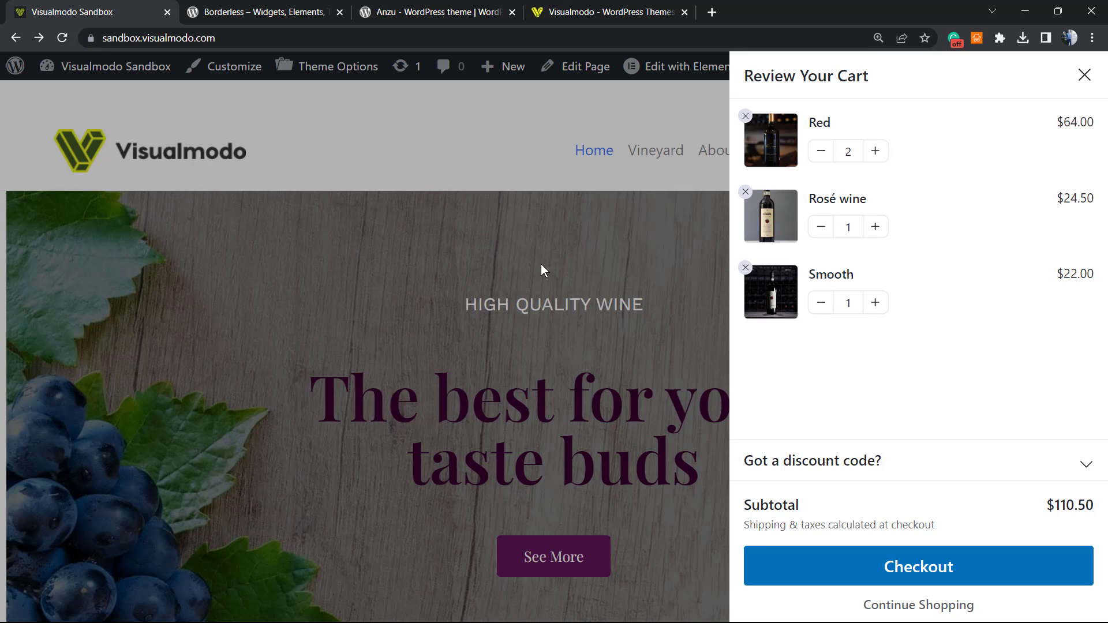
click(538, 376)
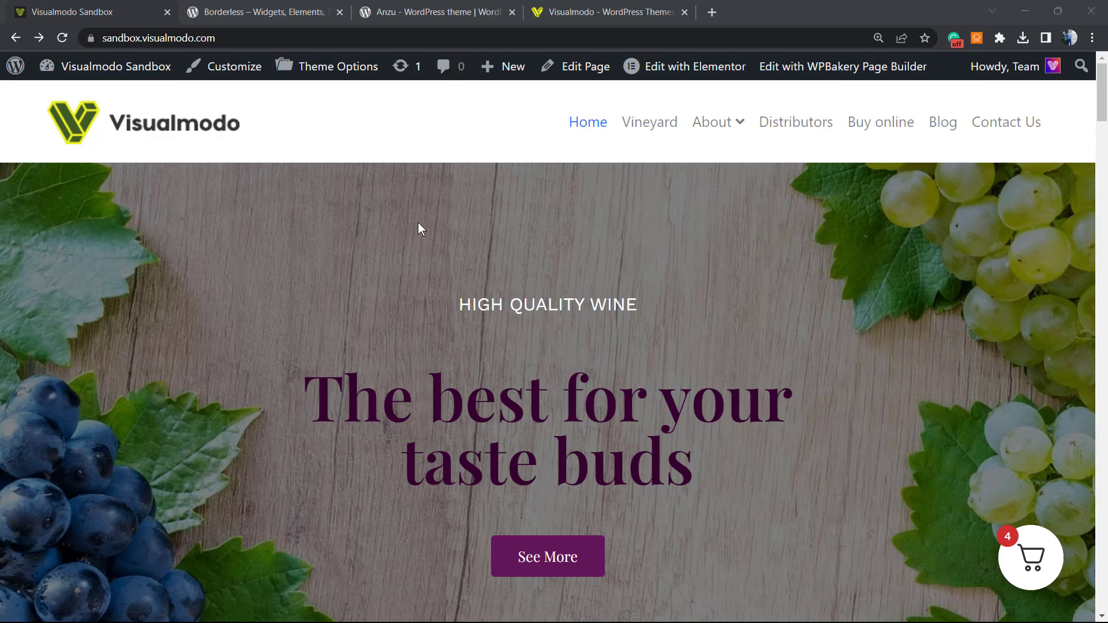
Go to the Dashboard via the site-name menu, then to Plugins > Add New.
click(113, 1)
mouse_move(110, 77)
click(96, 104)
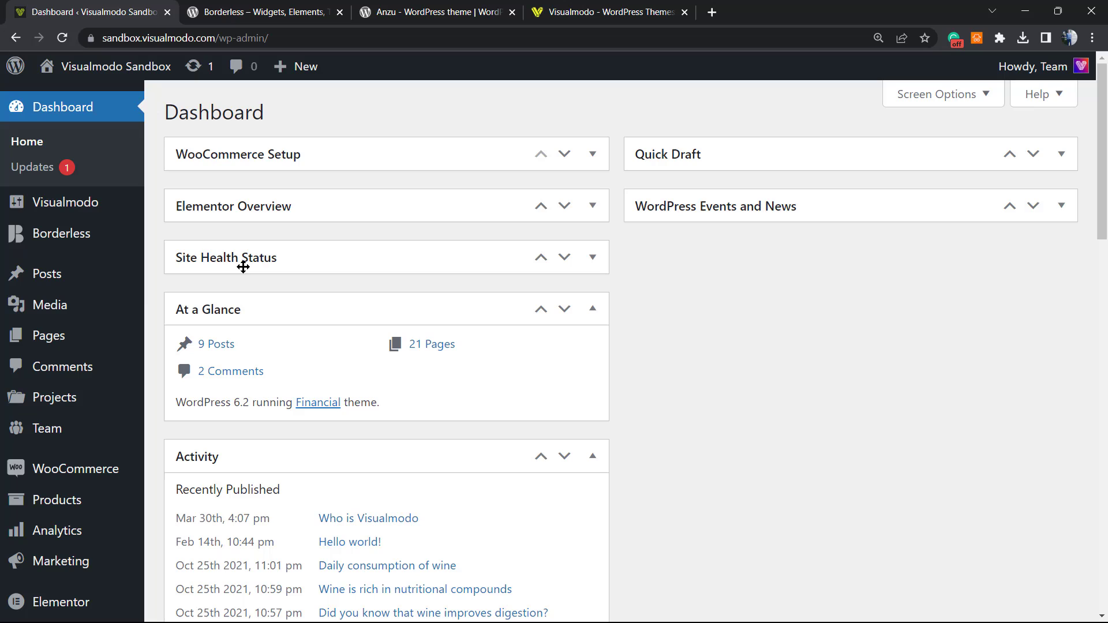
scroll(52, 334, down, 2)
mouse_move(73, 356)
scroll(73, 369, down, 1)
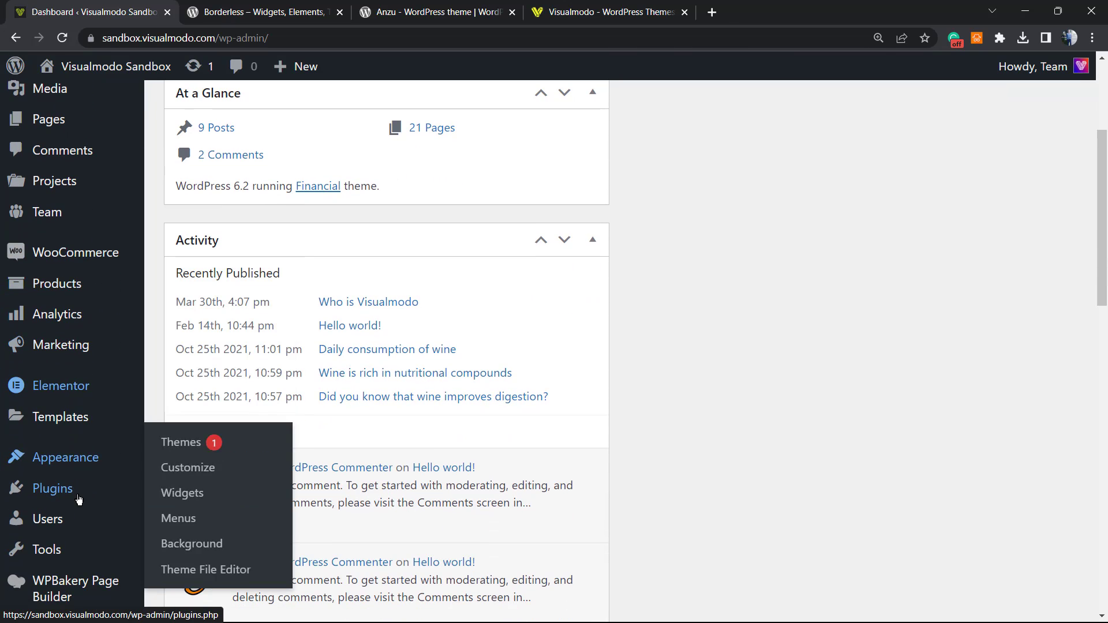
mouse_move(75, 488)
click(184, 517)
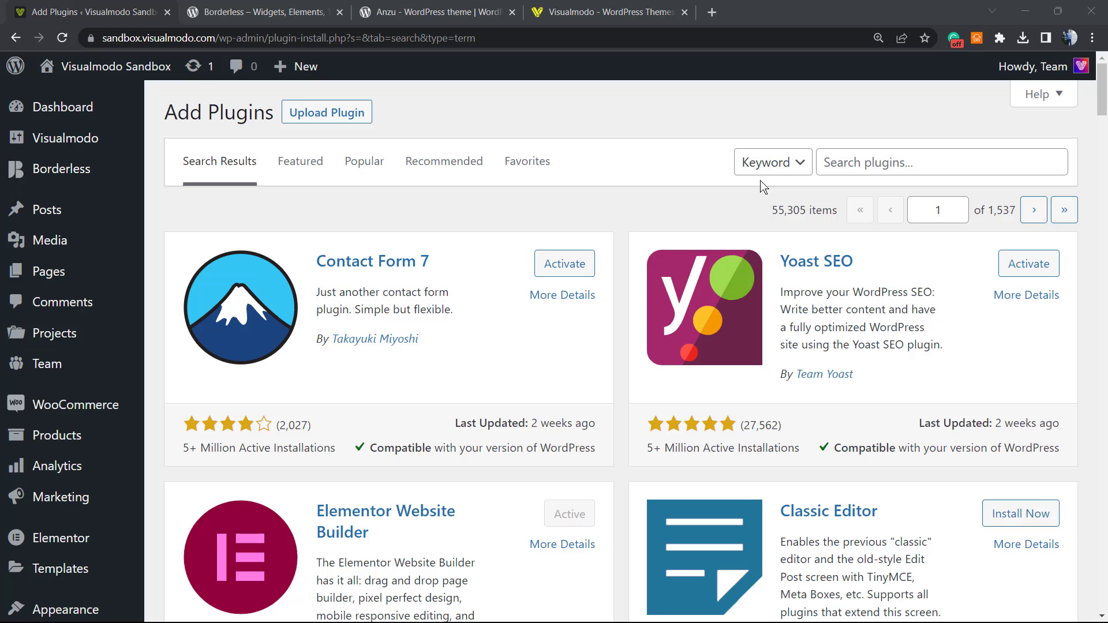
Search 'FunnelKit Cart for WooCommerce', then install and activate Cart For WooCommerce By FunnelKit.
click(854, 163)
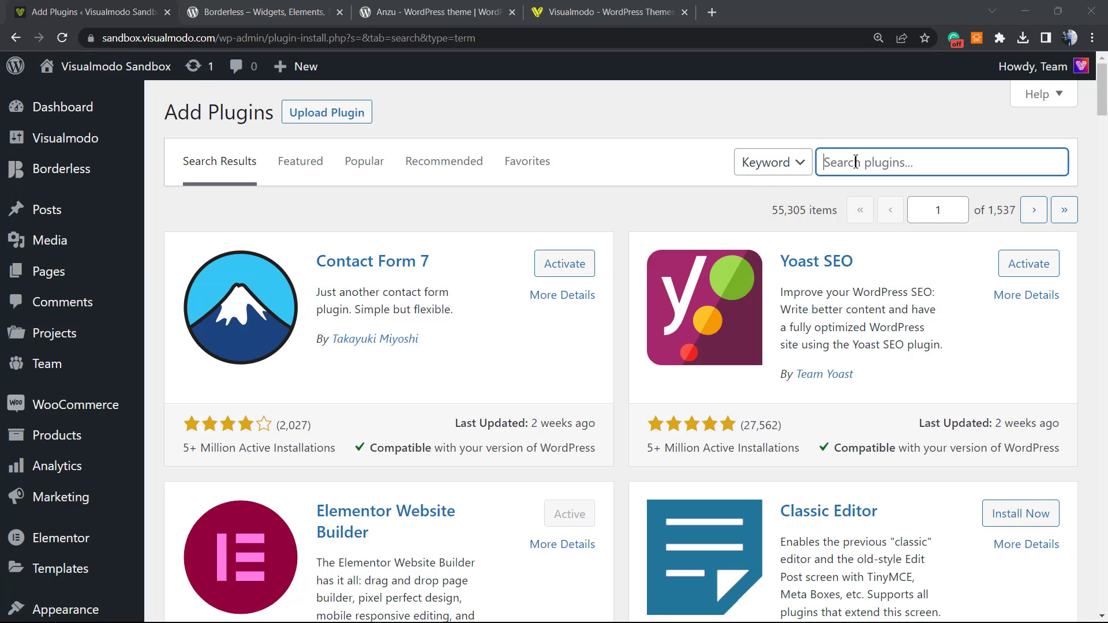
text(FunnelKit Cart for WooCommerce)
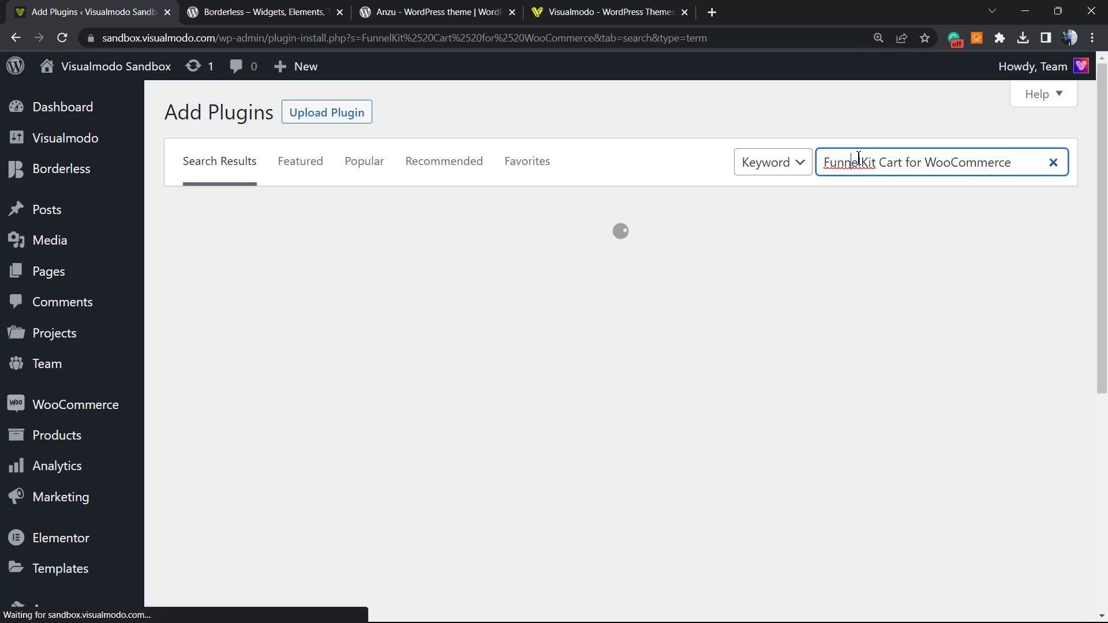
double_click(858, 160)
double_click(900, 162)
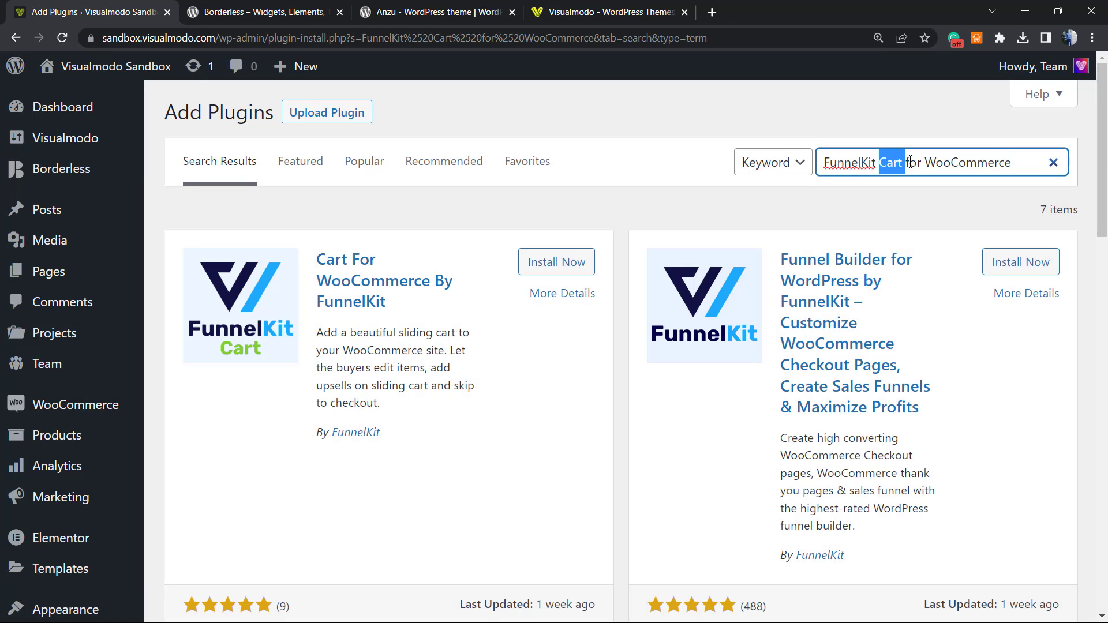
click(414, 431)
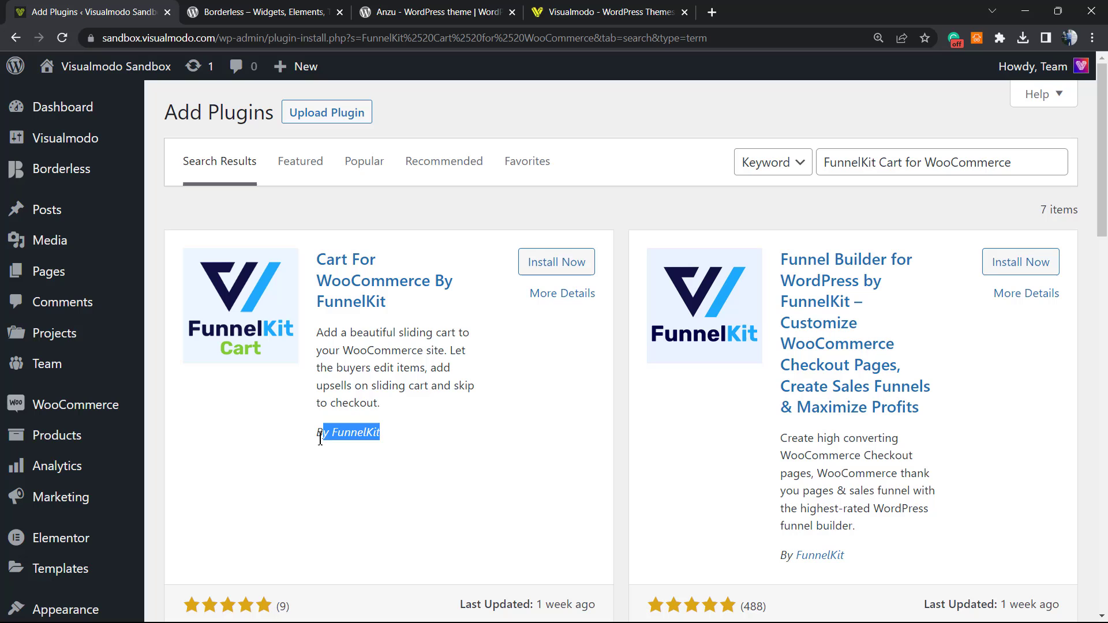
click(548, 262)
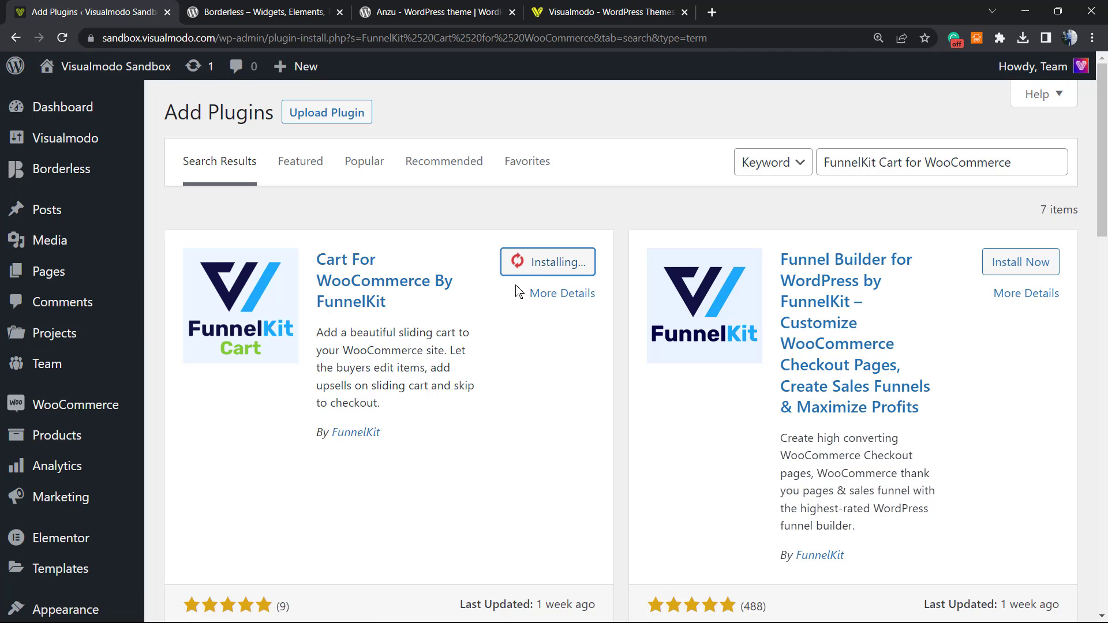
click(553, 263)
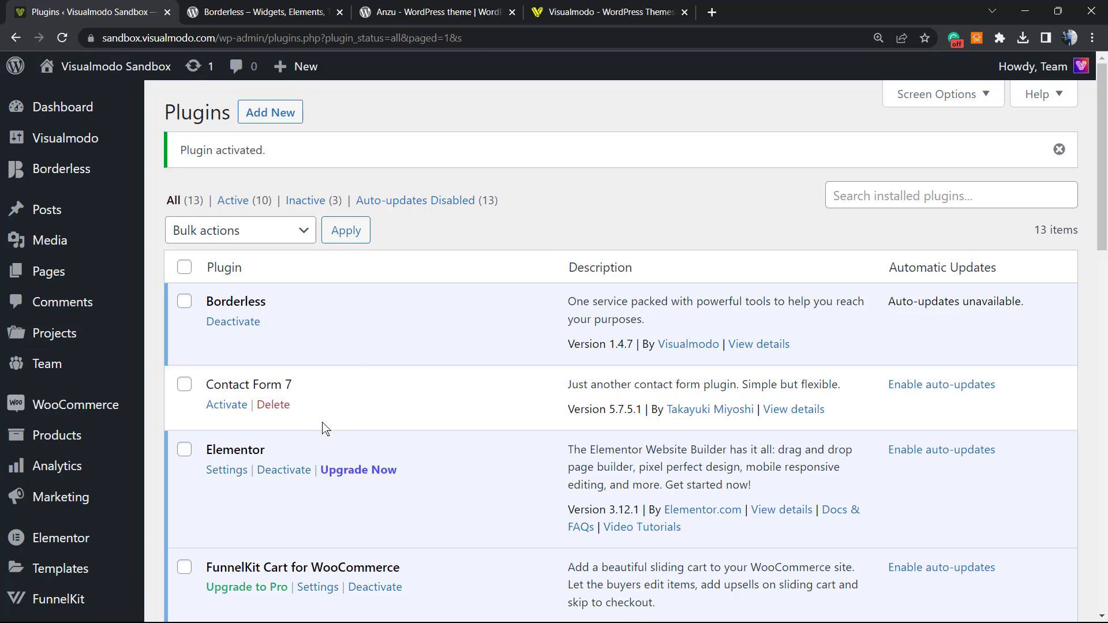
scroll(185, 366, down, 3)
scroll(132, 355, down, 3)
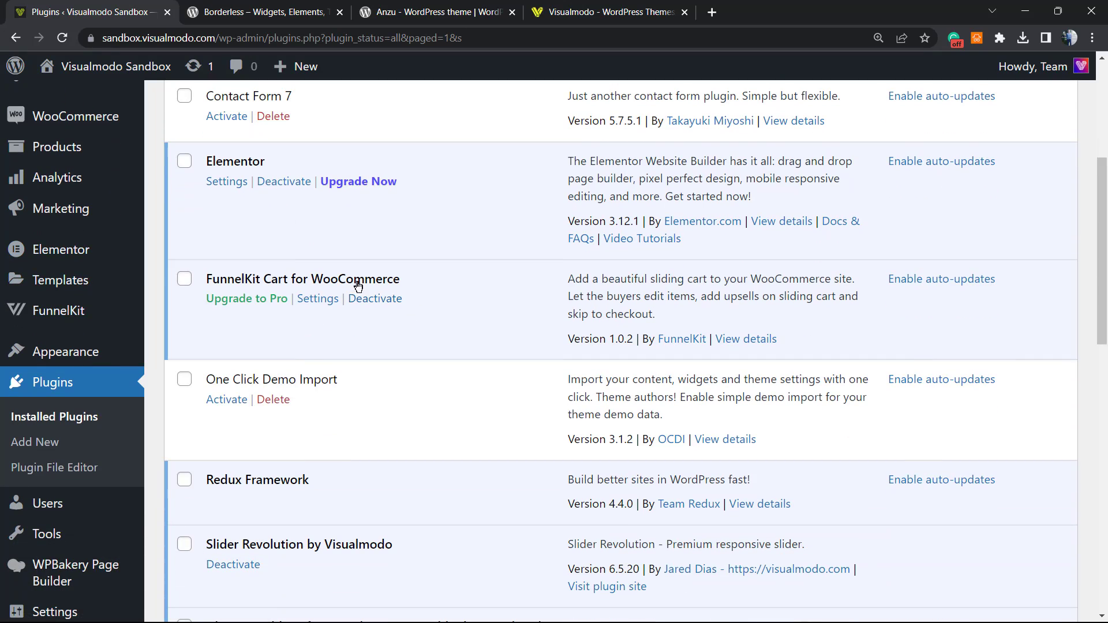
mouse_move(81, 352)
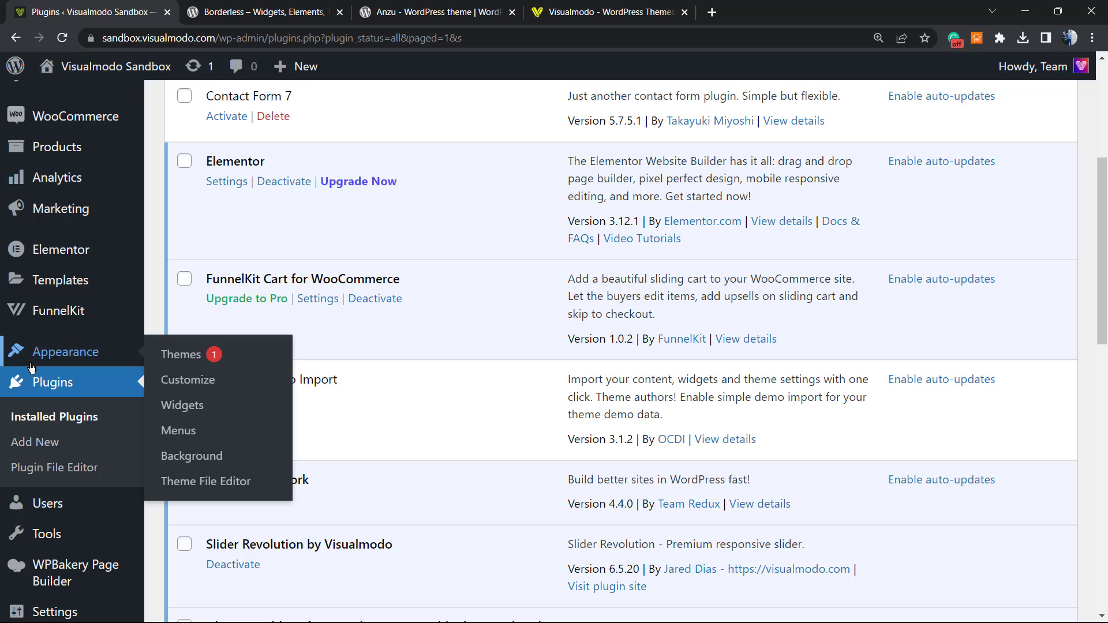
mouse_move(43, 310)
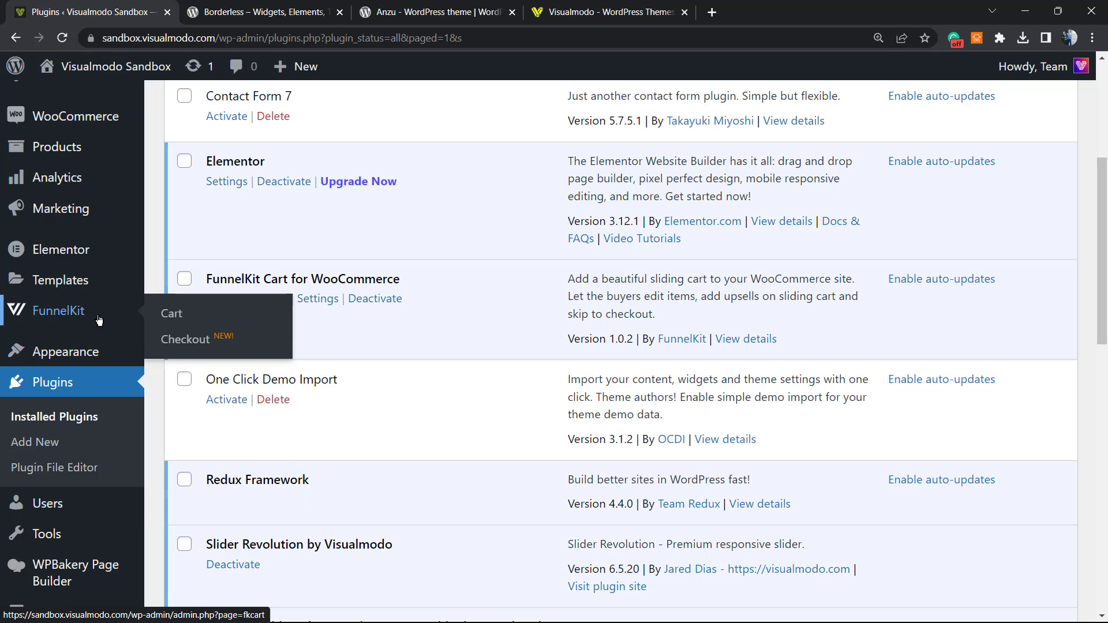
In FunnelKit > Cart, toggle Enable Cart off and back on, then save.
click(193, 315)
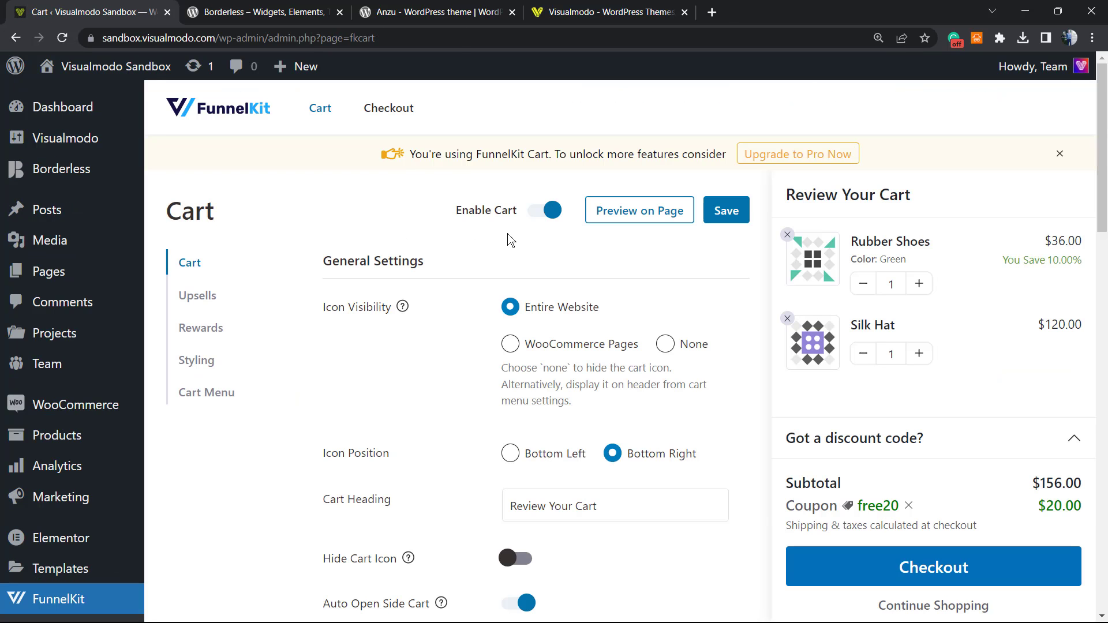
triple_click(475, 212)
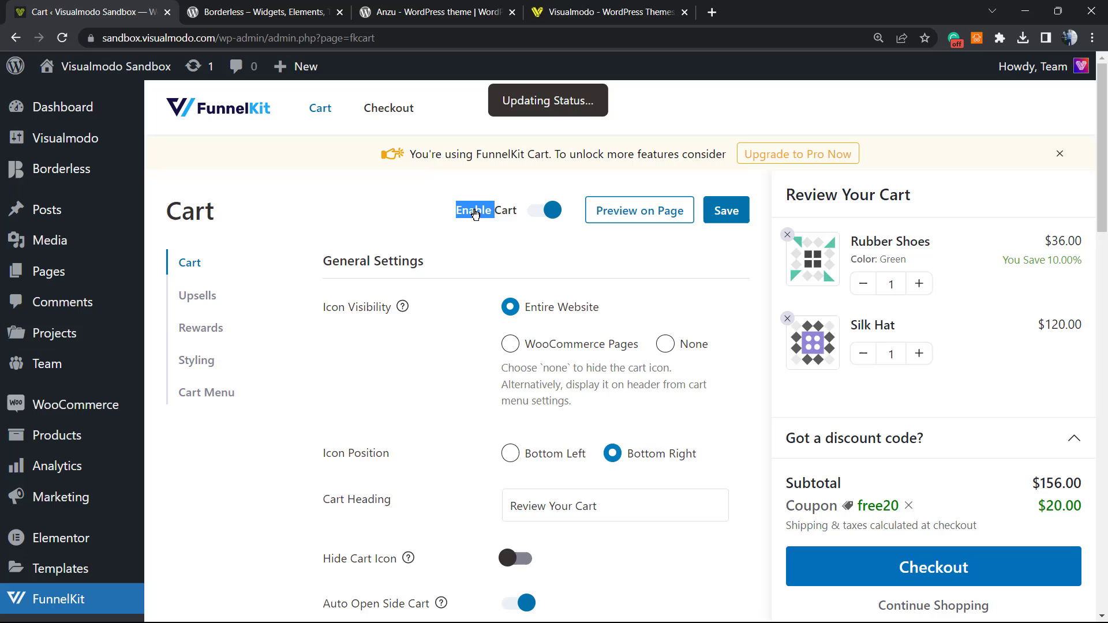
click(540, 218)
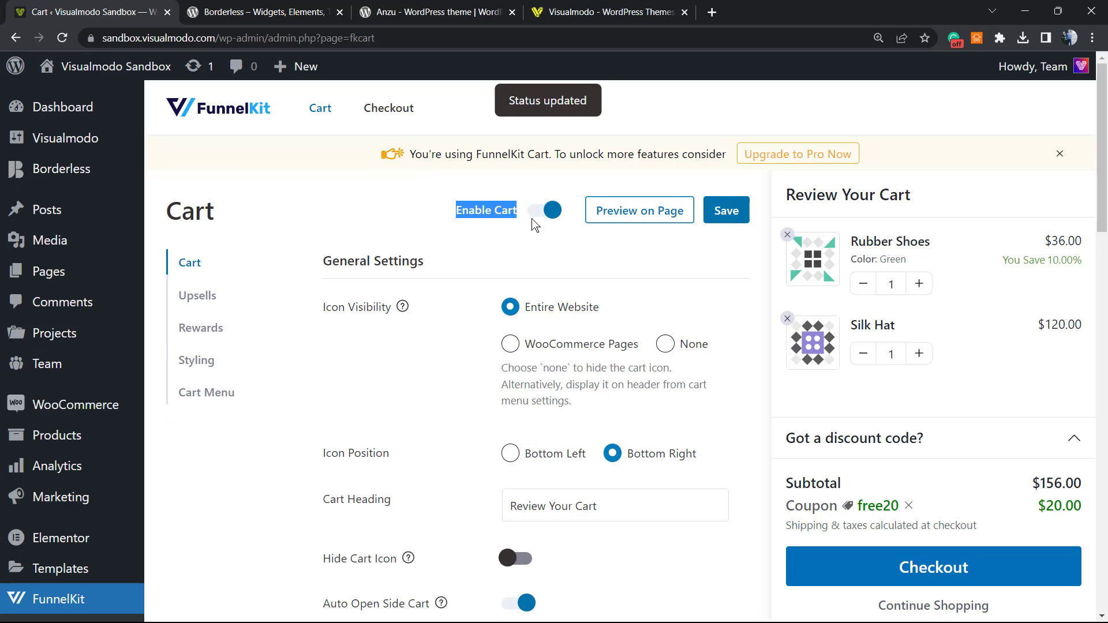
click(553, 216)
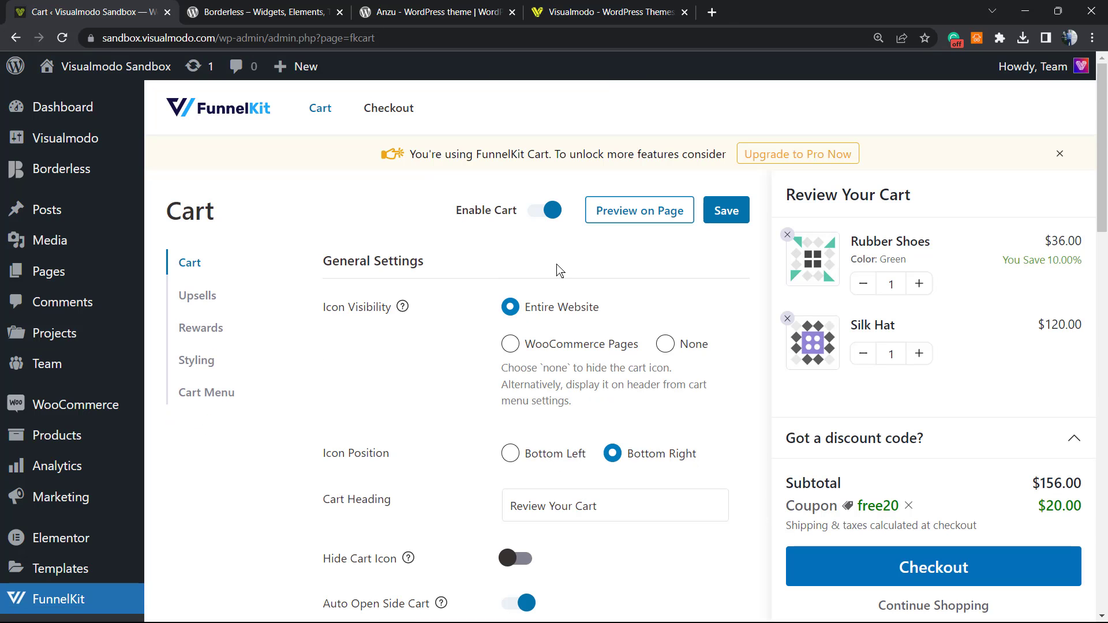
click(727, 211)
Try Bottom Left and Hide Cart Icon, reverting to a visible Bottom Right icon.
scroll(610, 303, down, 2)
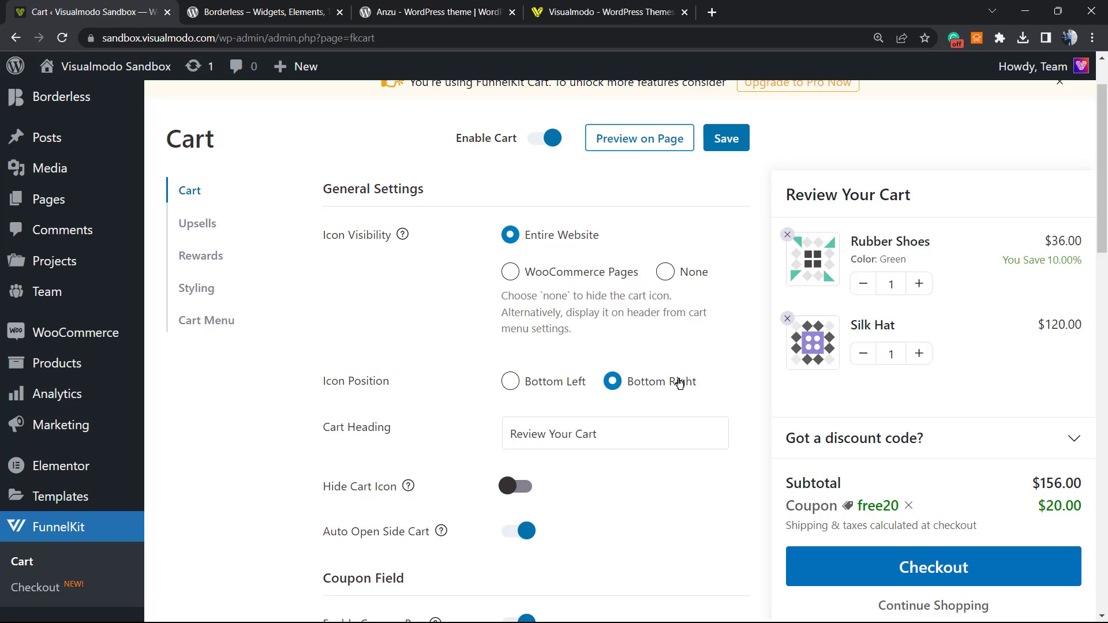
click(532, 382)
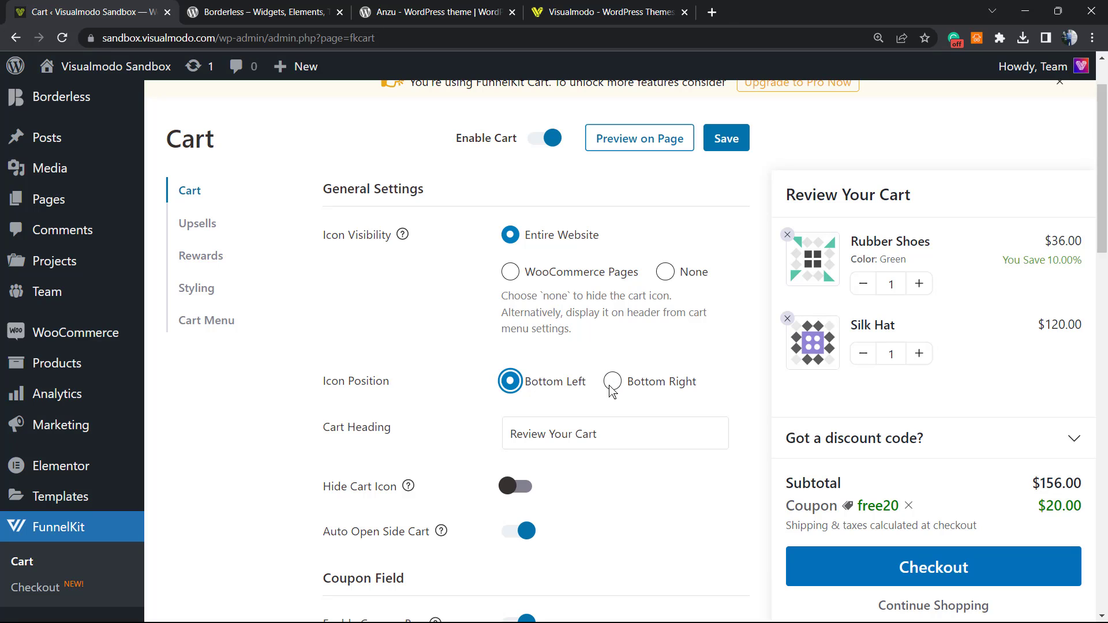
click(613, 385)
scroll(600, 378, down, 2)
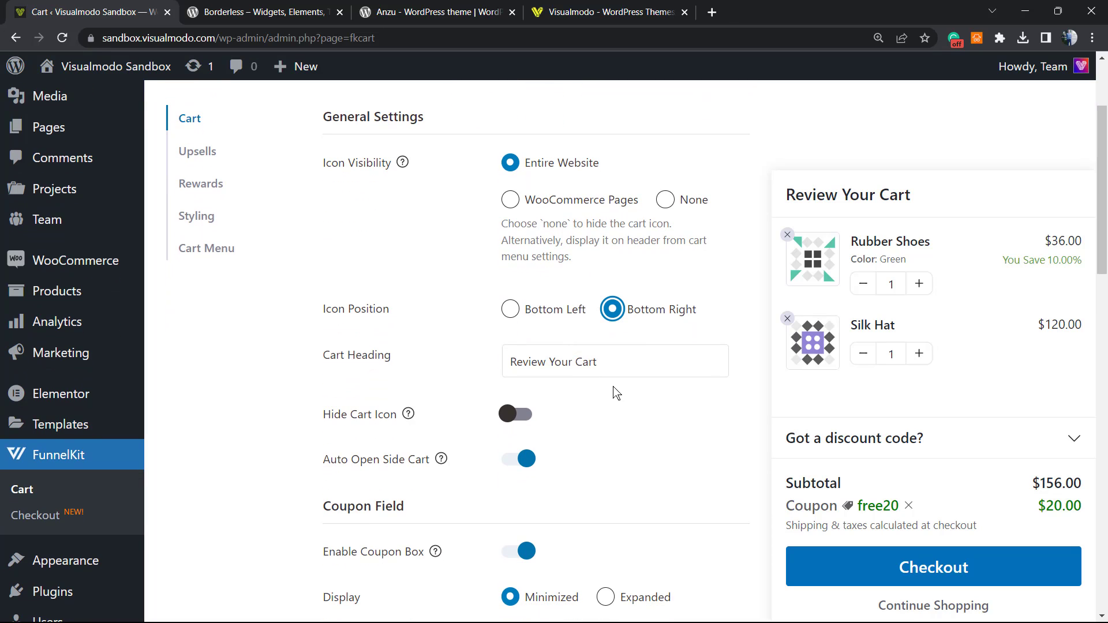
click(623, 362)
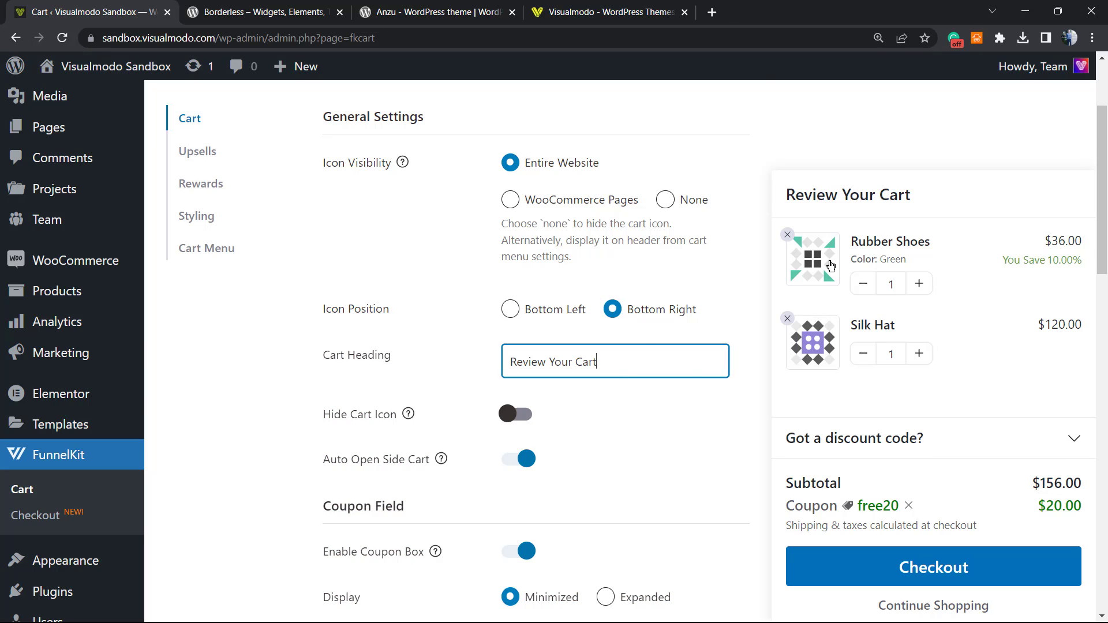
triple_click(640, 368)
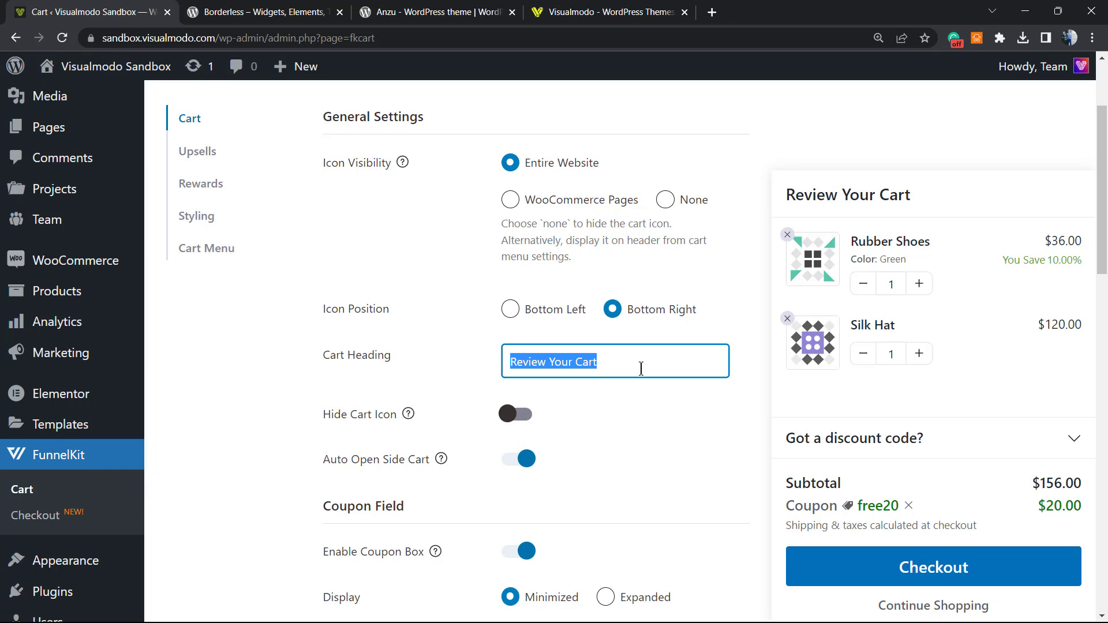
scroll(640, 368, down, 3)
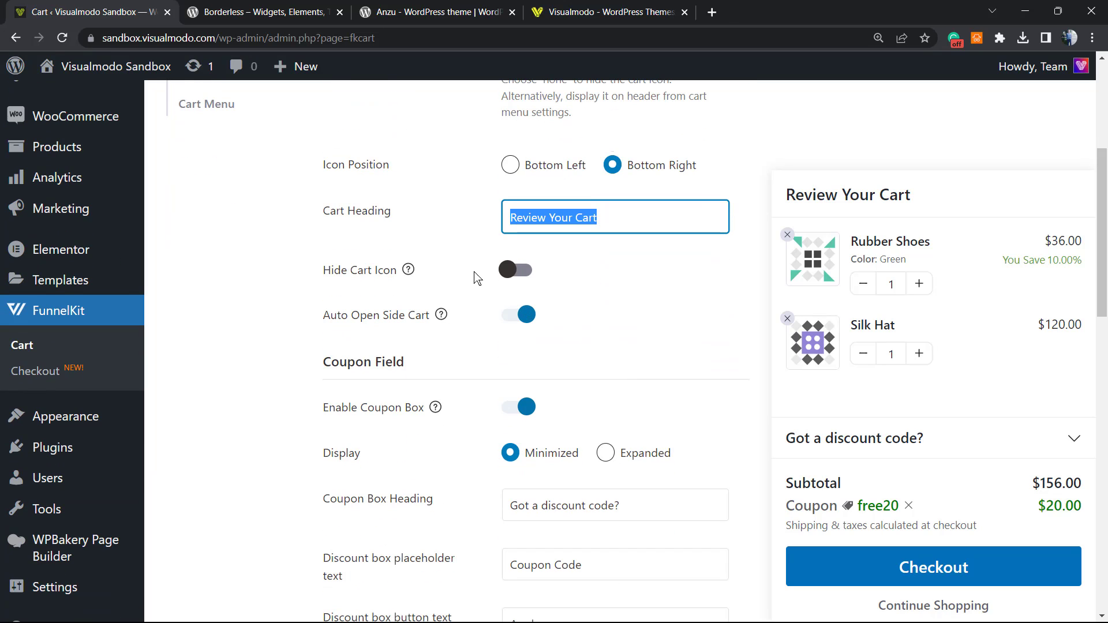
click(497, 274)
click(508, 275)
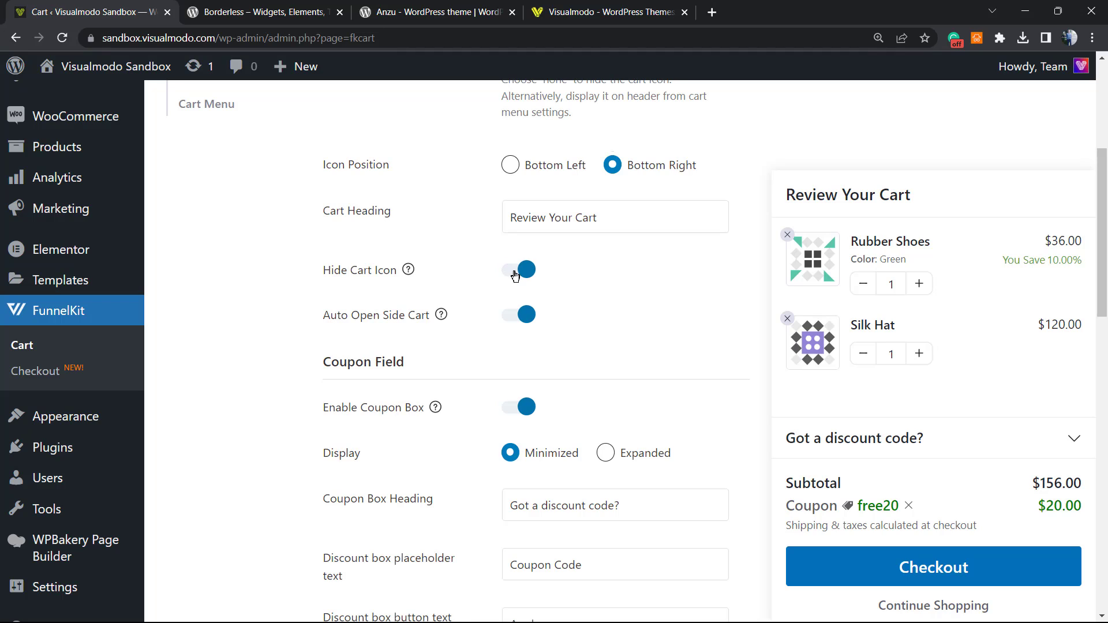
click(524, 273)
Switch the coupon box to expanded and back to minimized, then scroll the remaining settings.
scroll(495, 345, down, 1)
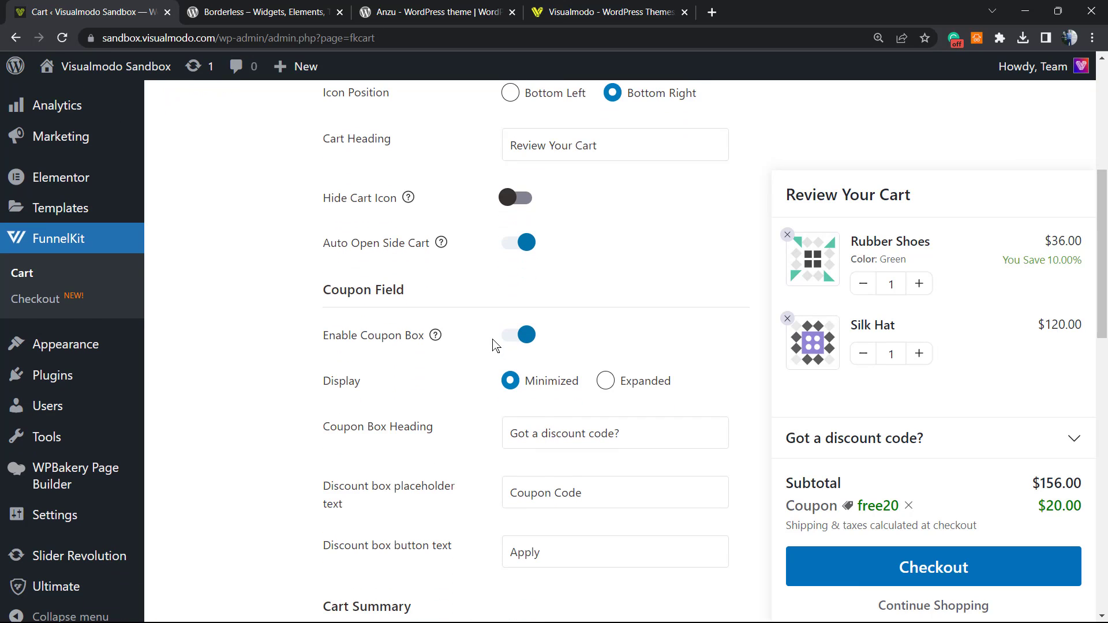
scroll(516, 340, down, 1)
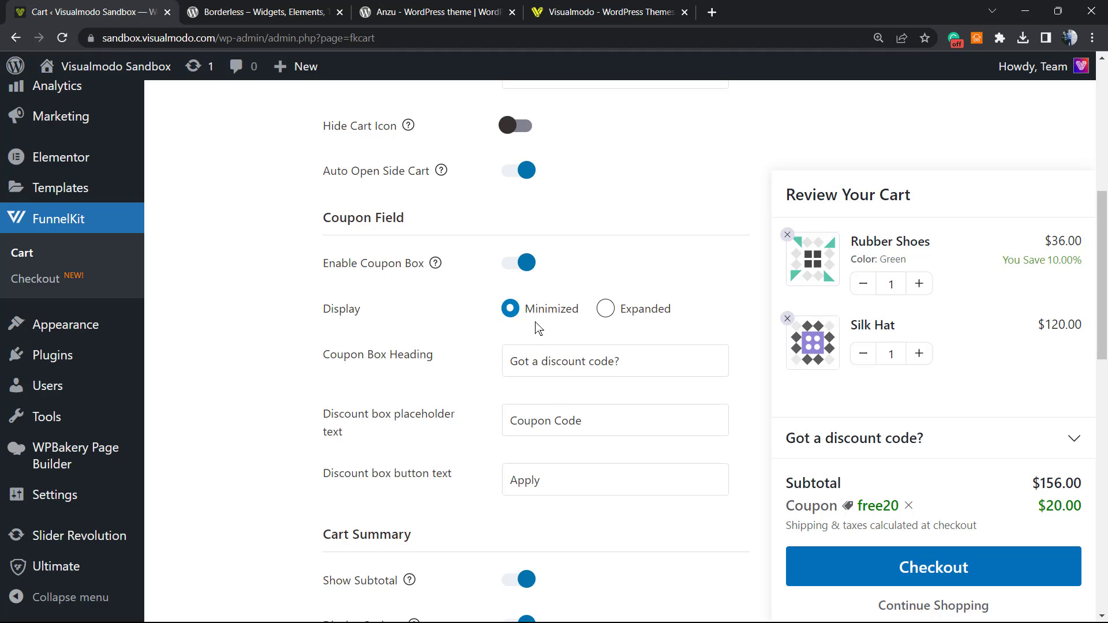
click(603, 315)
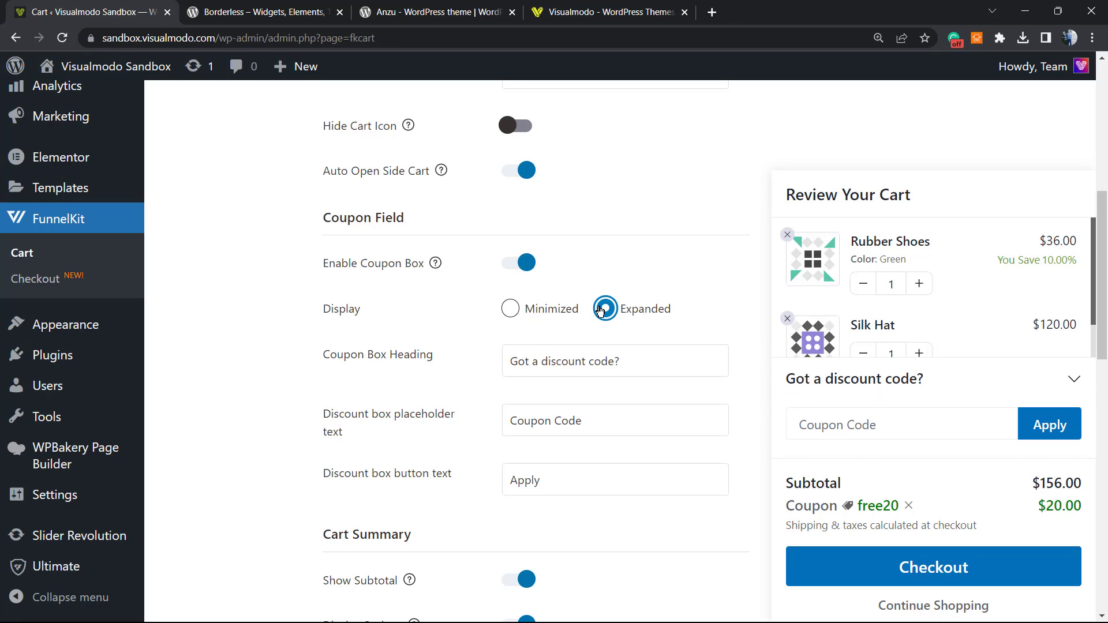
click(529, 307)
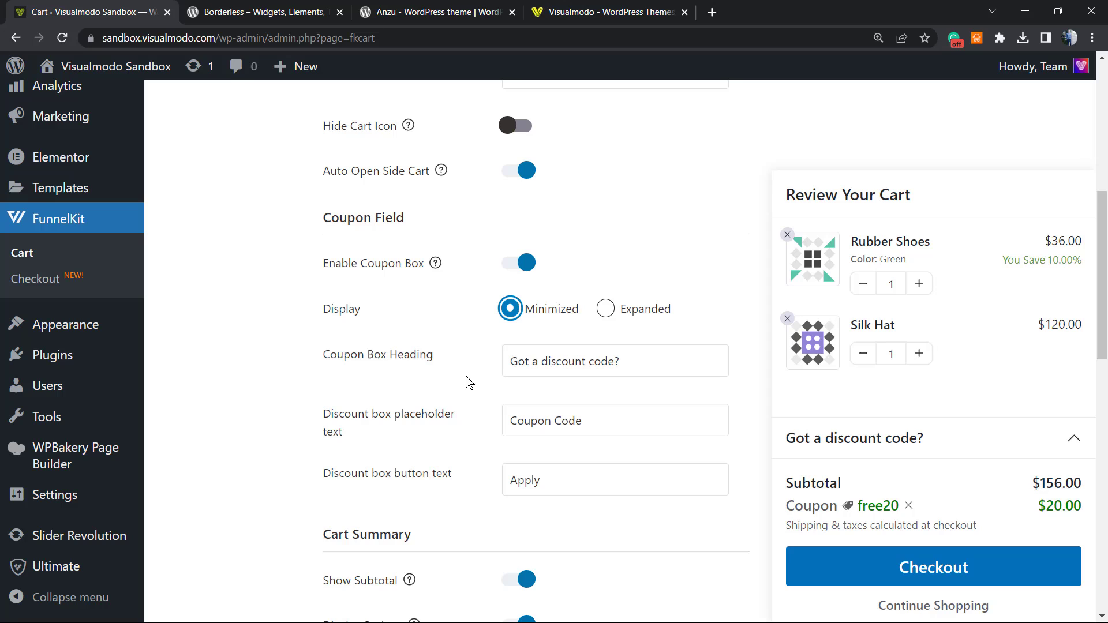
double_click(552, 360)
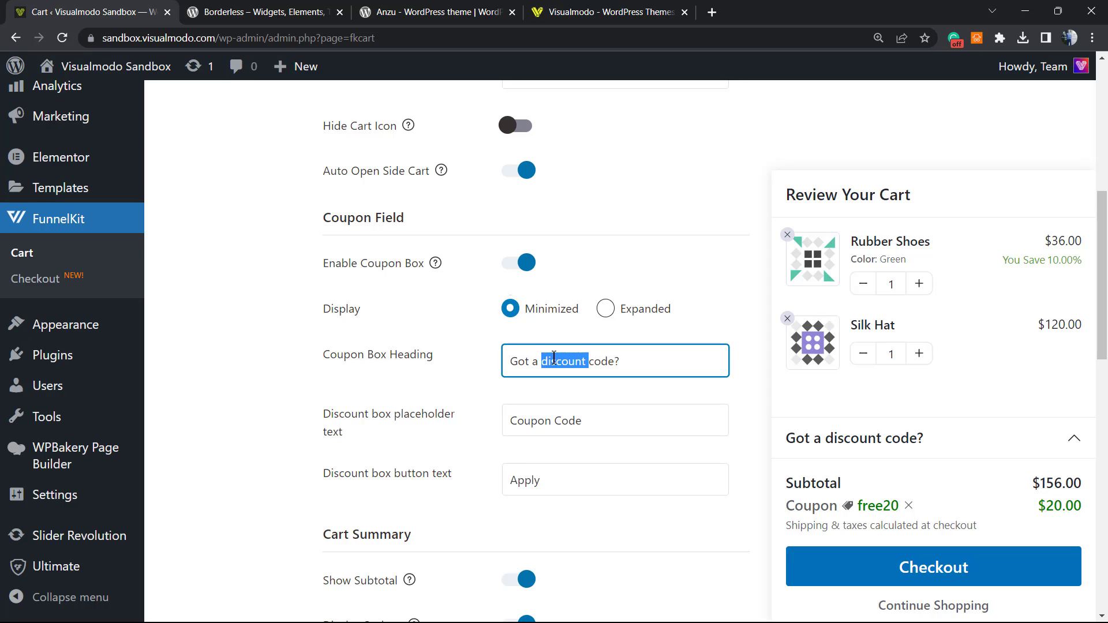
scroll(392, 392, down, 2)
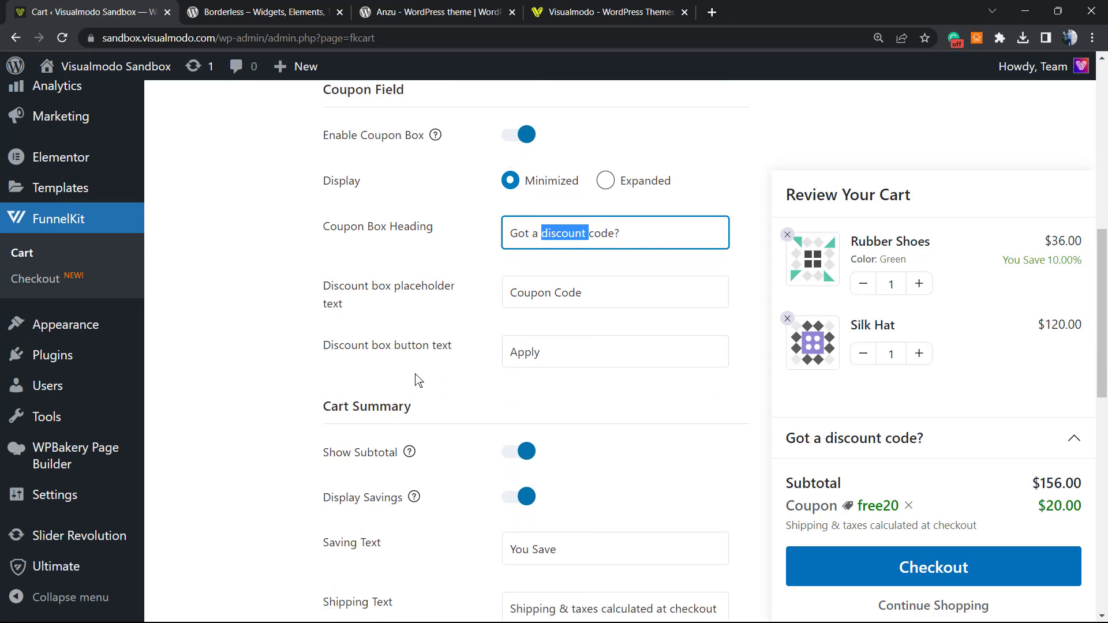
scroll(418, 380, down, 1)
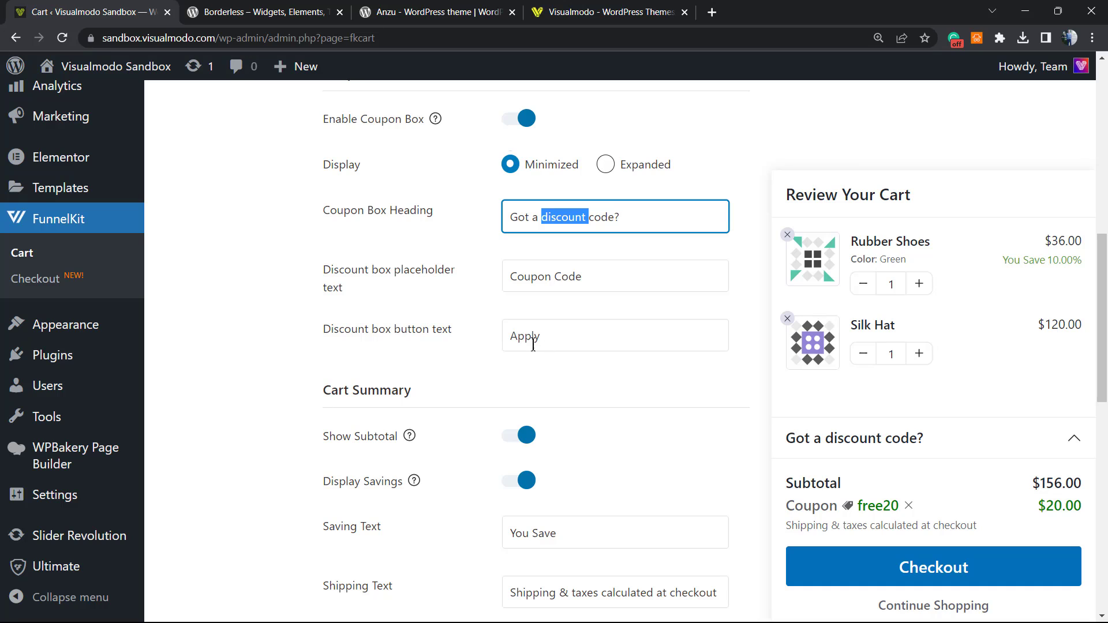
scroll(464, 356, down, 1)
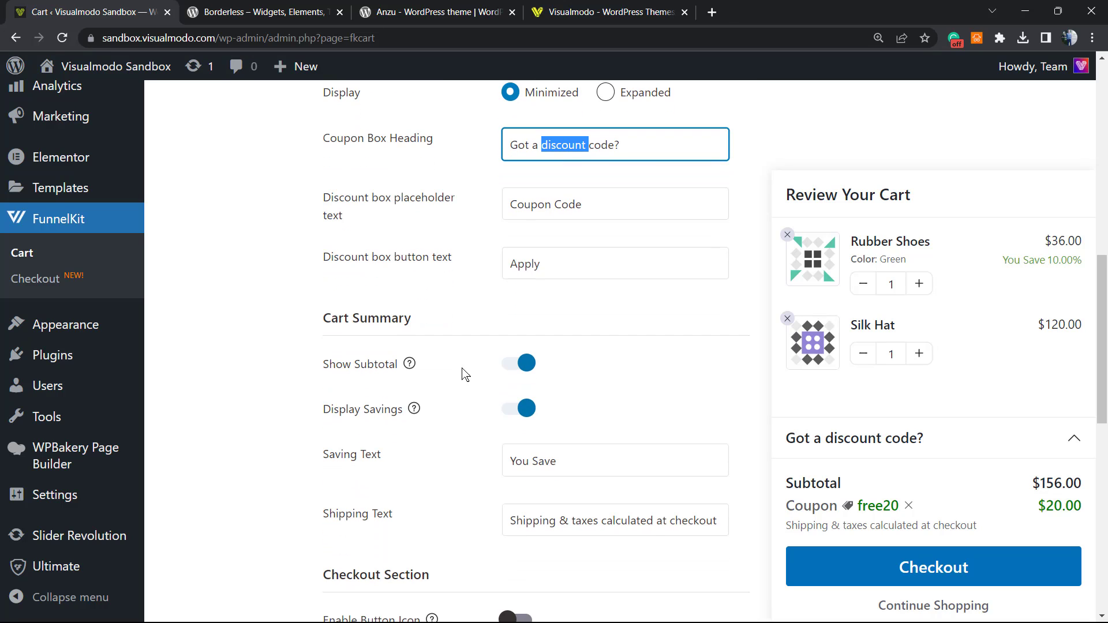
scroll(443, 351, down, 1)
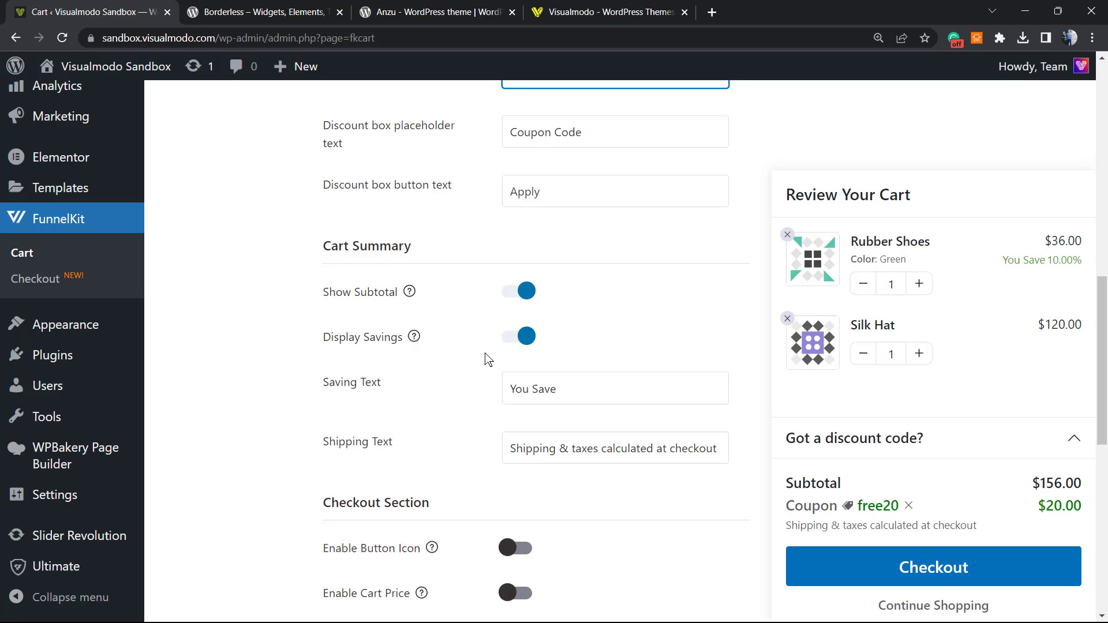
scroll(481, 353, down, 1)
scroll(482, 339, down, 1)
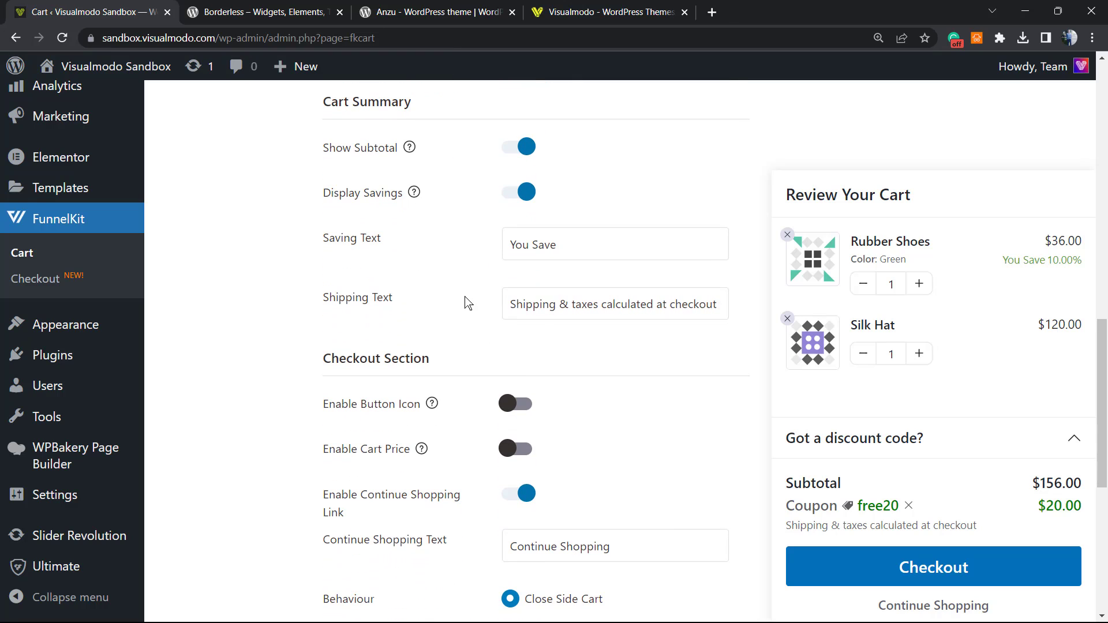
scroll(484, 336, down, 1)
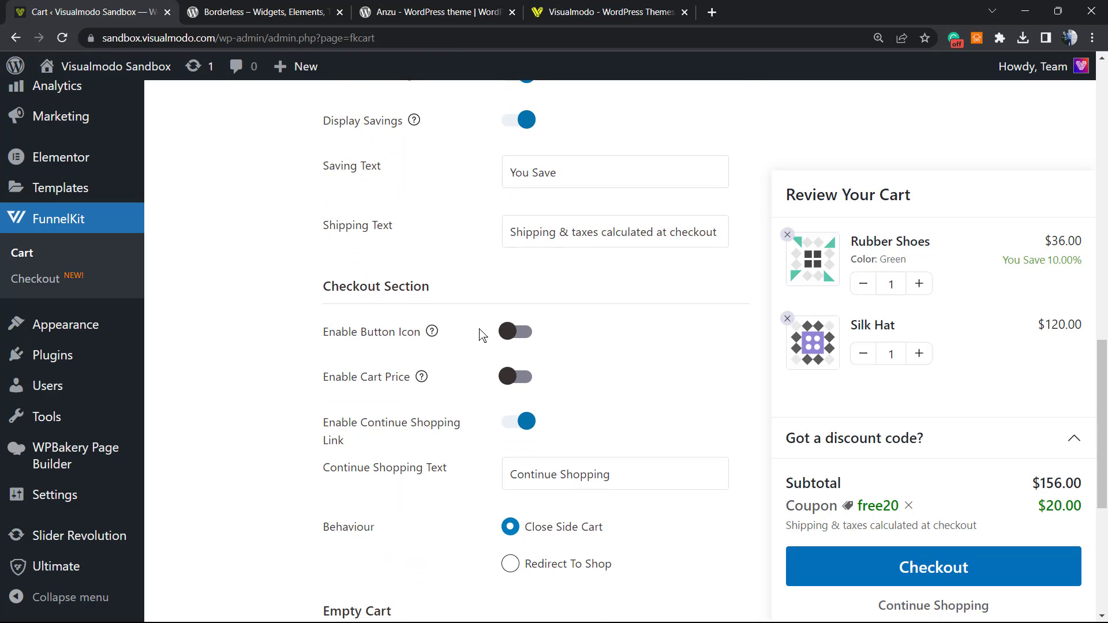
scroll(479, 334, down, 1)
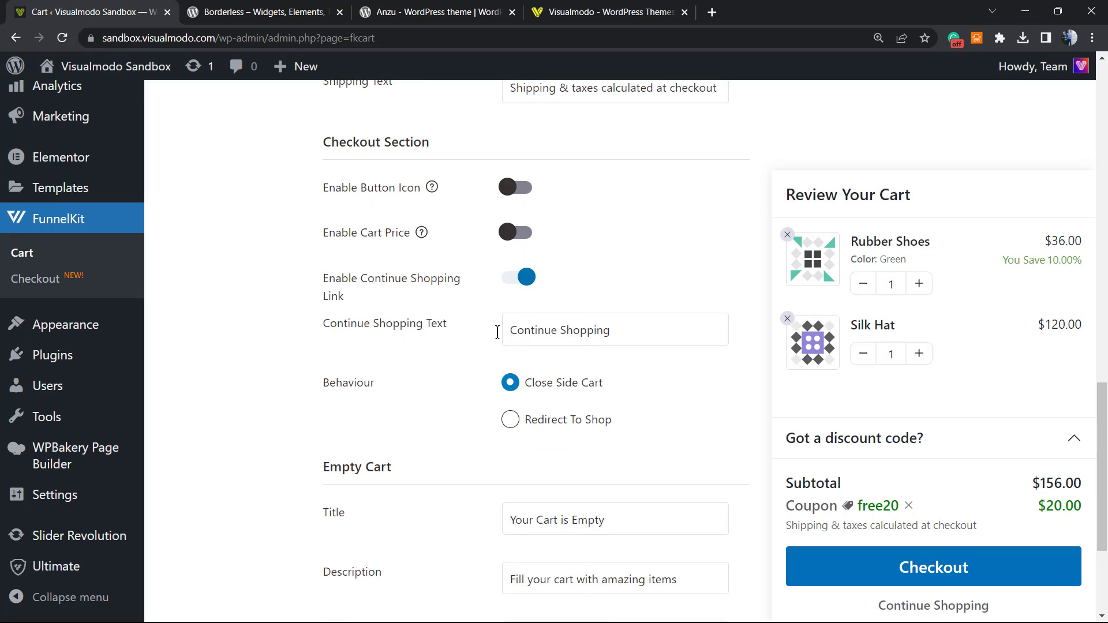
Flip to the Borderless theme tab and back to the cart settings.
click(314, 12)
click(86, 11)
mouse_move(87, 64)
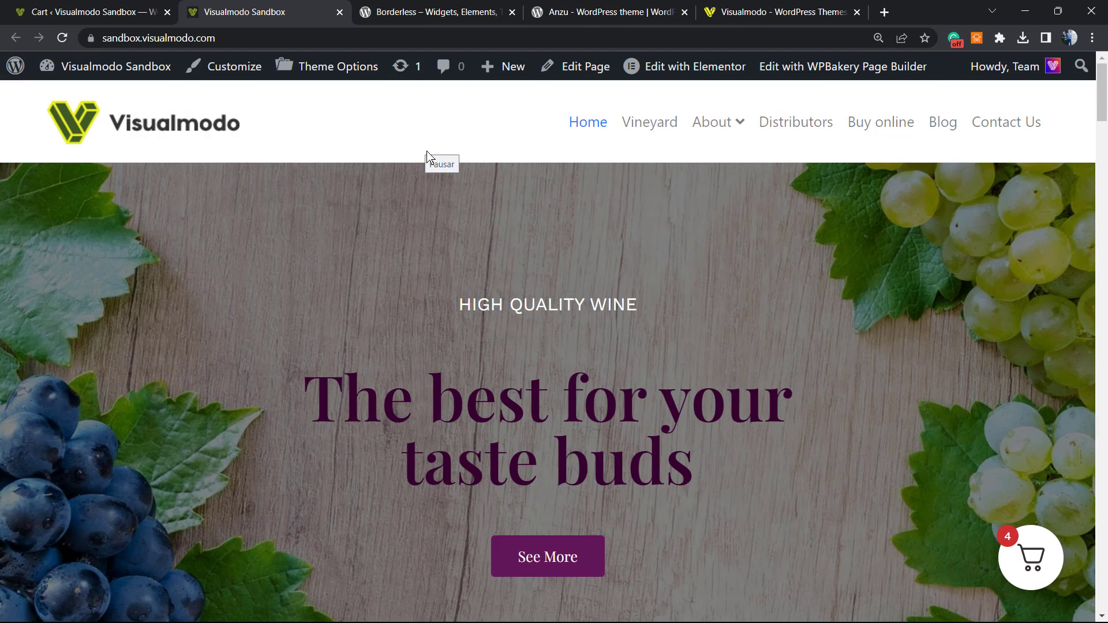
From the side cart, expand the discount code section and check out the $110.50 order.
click(1030, 556)
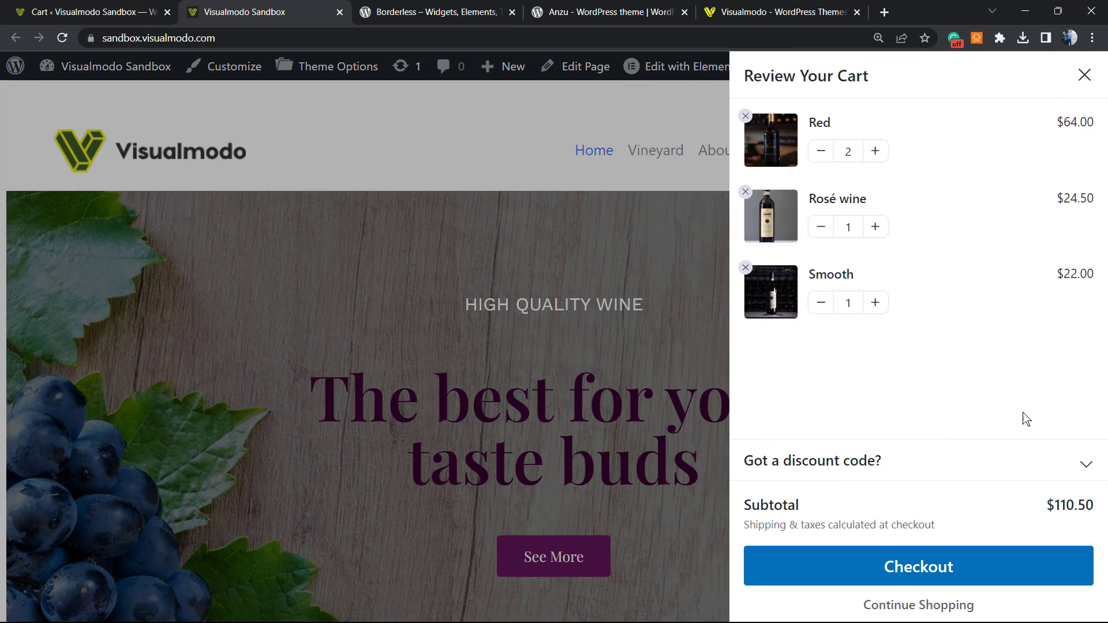
click(852, 470)
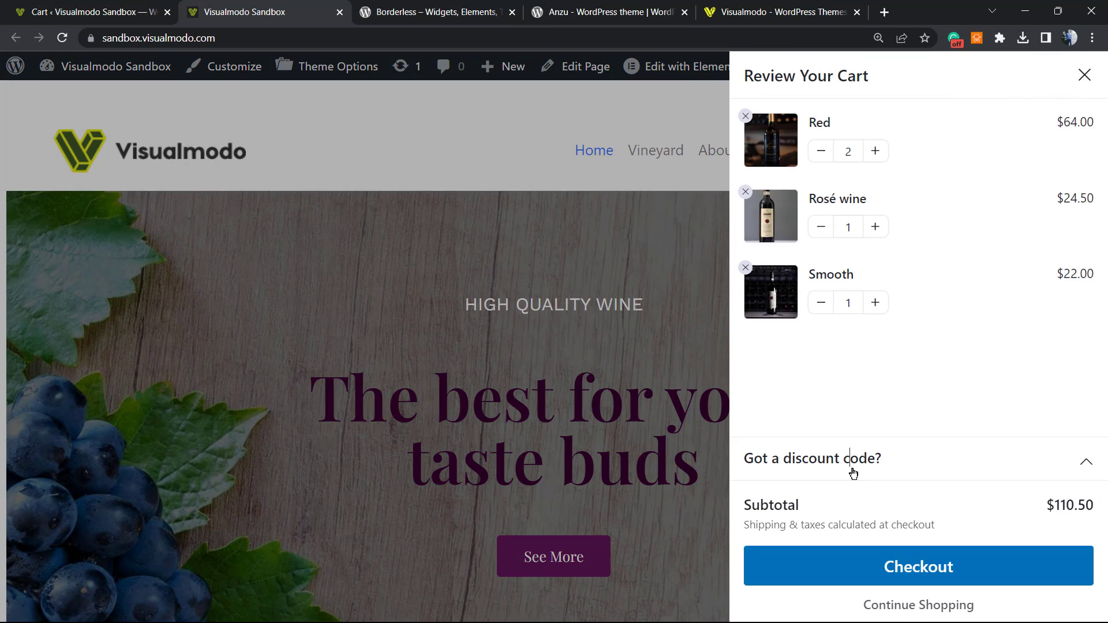
click(883, 562)
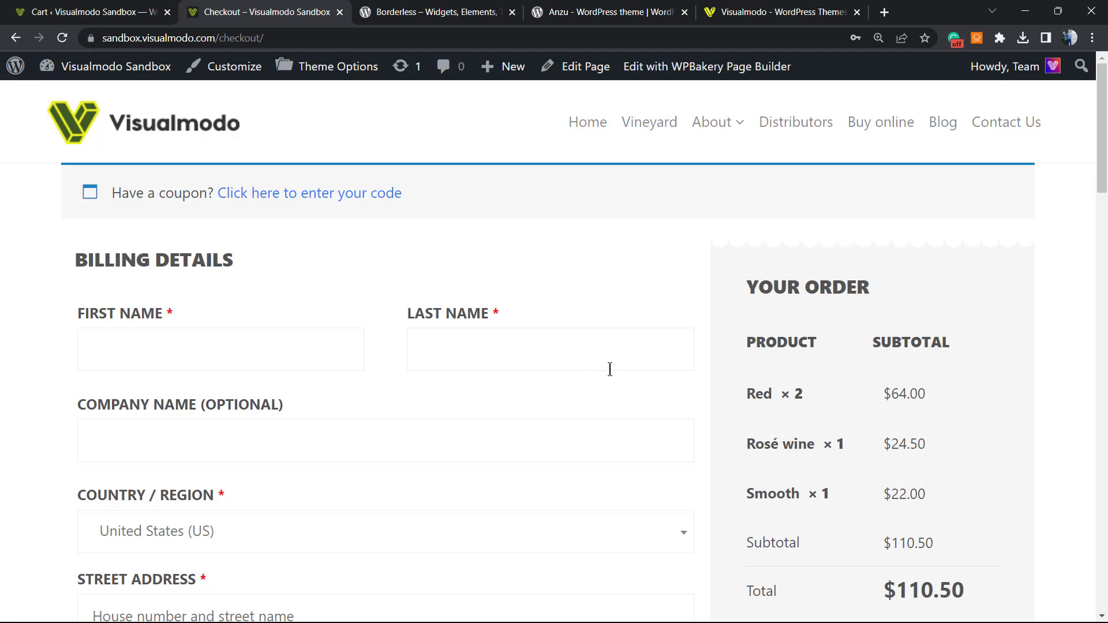
mouse_move(144, 66)
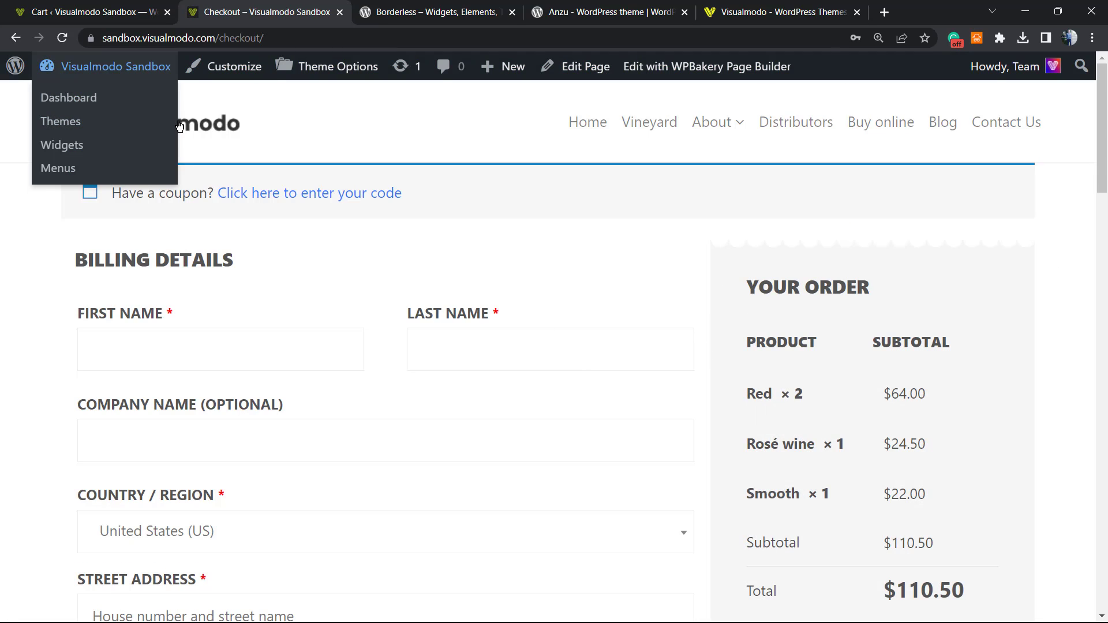
click(180, 127)
click(92, 12)
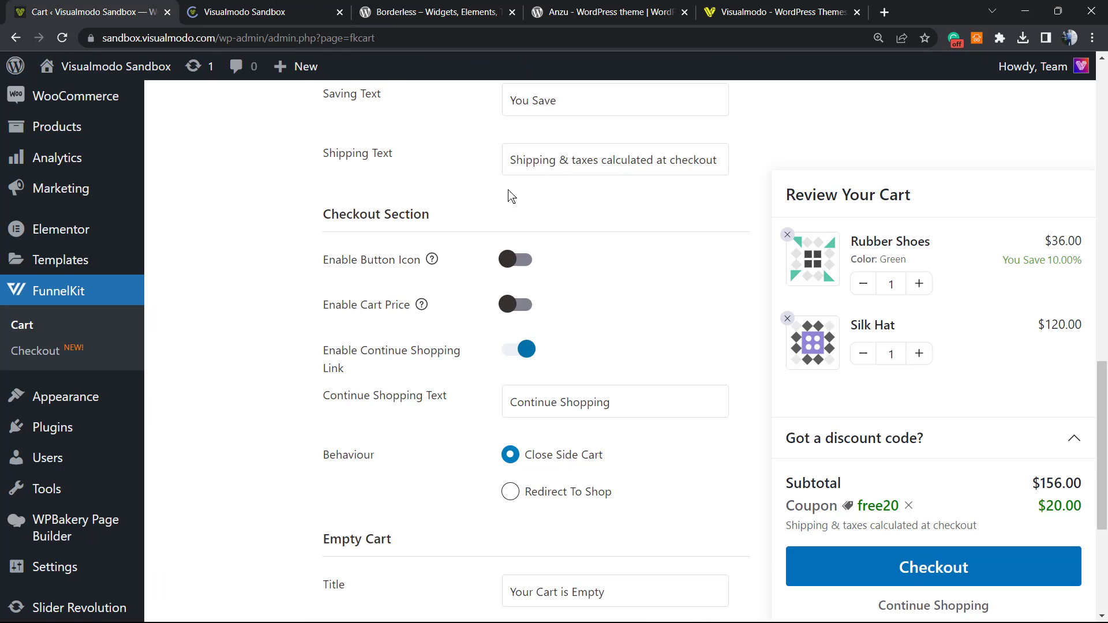
scroll(450, 306, down, 5)
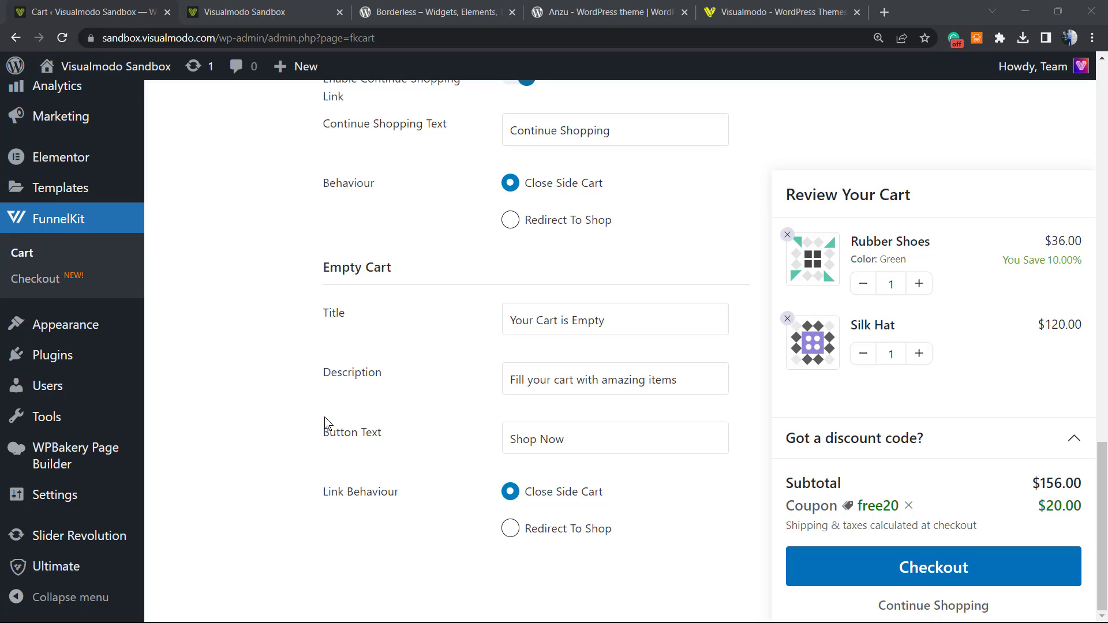
scroll(346, 408, up, 1)
scroll(426, 406, down, 1)
scroll(434, 407, up, 15)
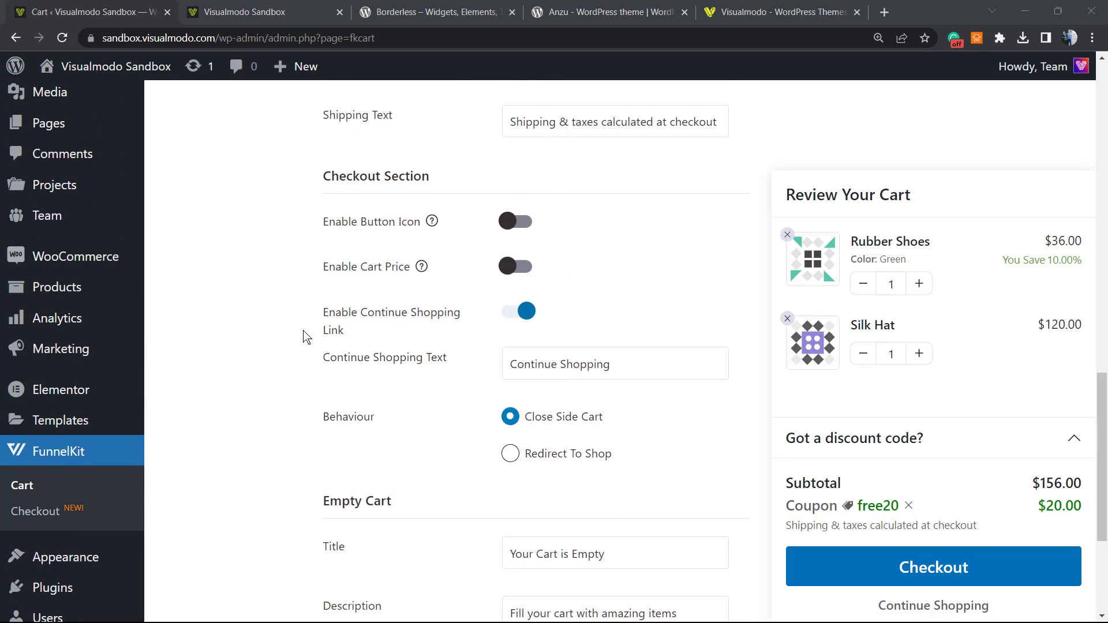
scroll(369, 321, up, 2)
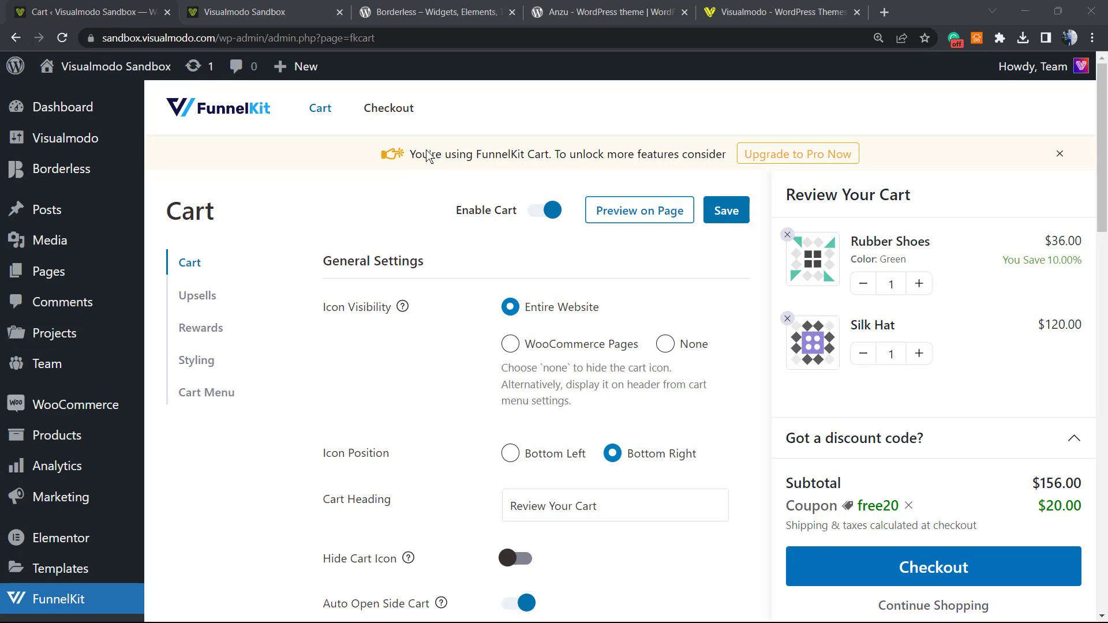
Zoom to 110%, preview the Pro-locked Upsells and Rewards tabs, then open Styling.
key(ctrl+minus)
click(197, 295)
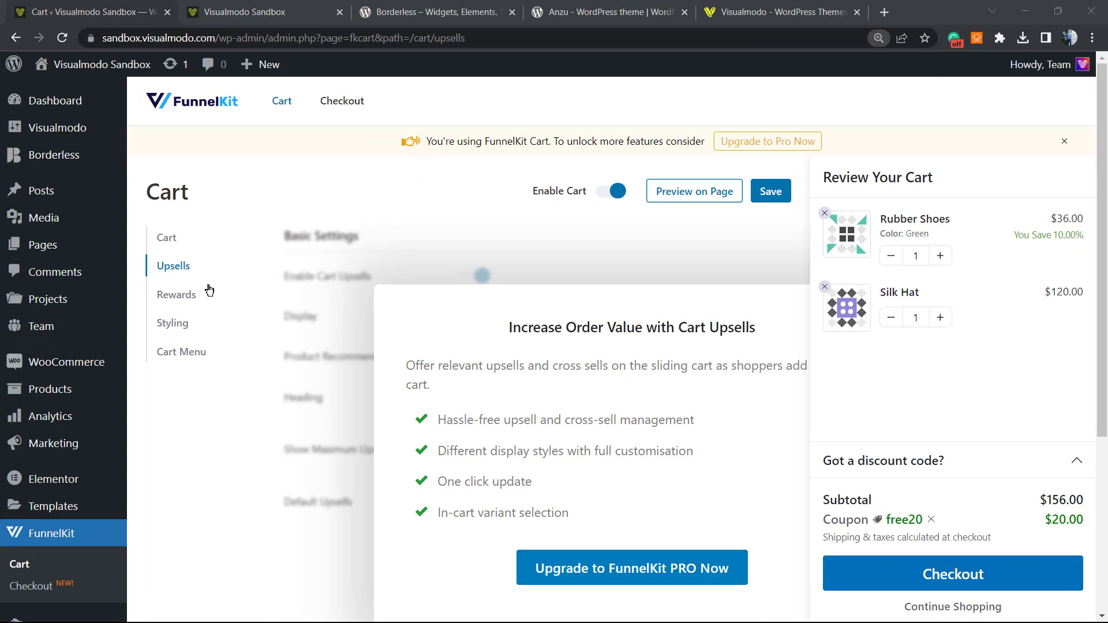
click(178, 296)
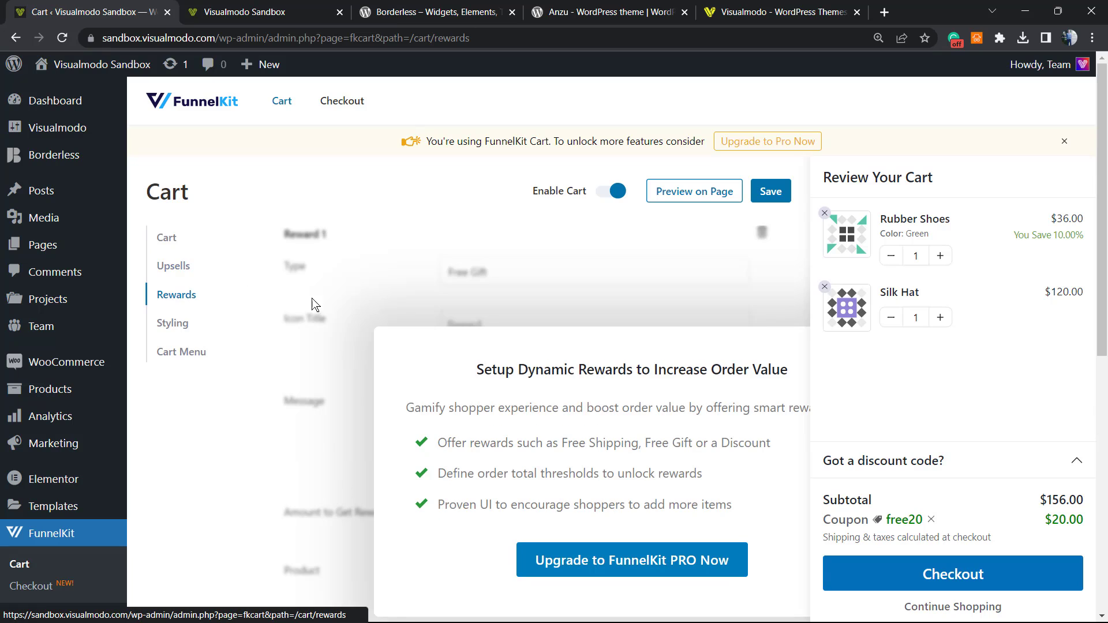
click(174, 269)
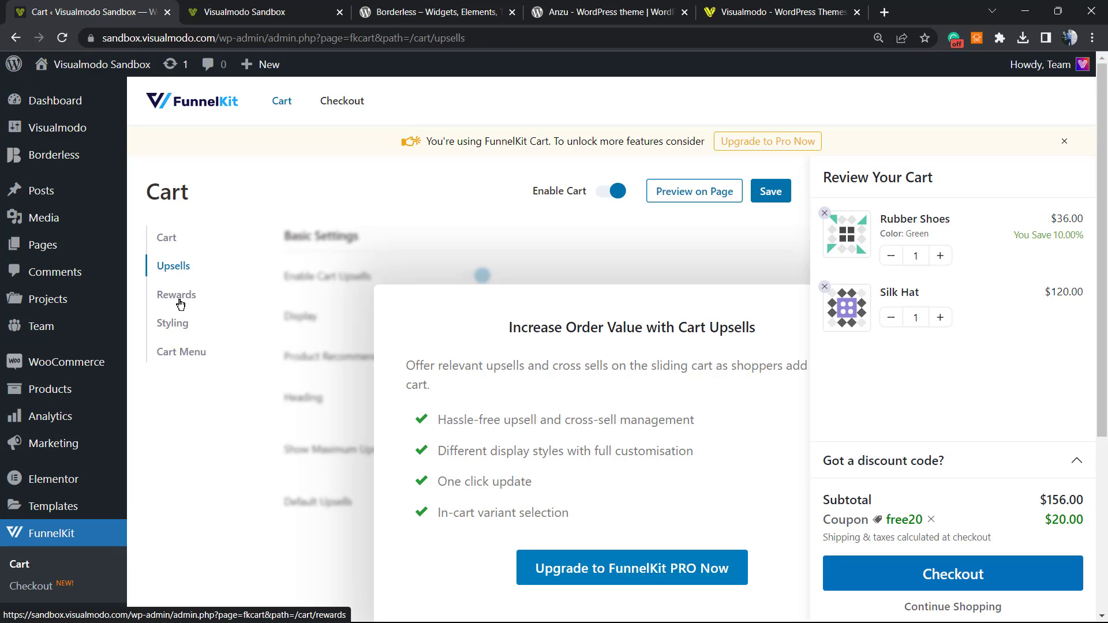
click(186, 325)
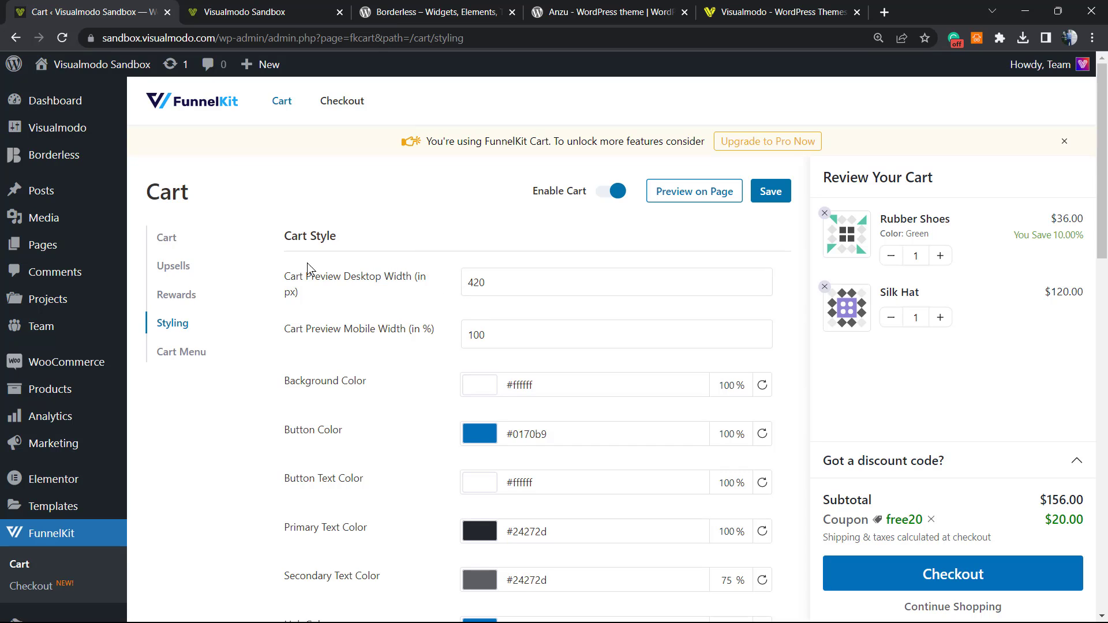
scroll(376, 305, down, 1)
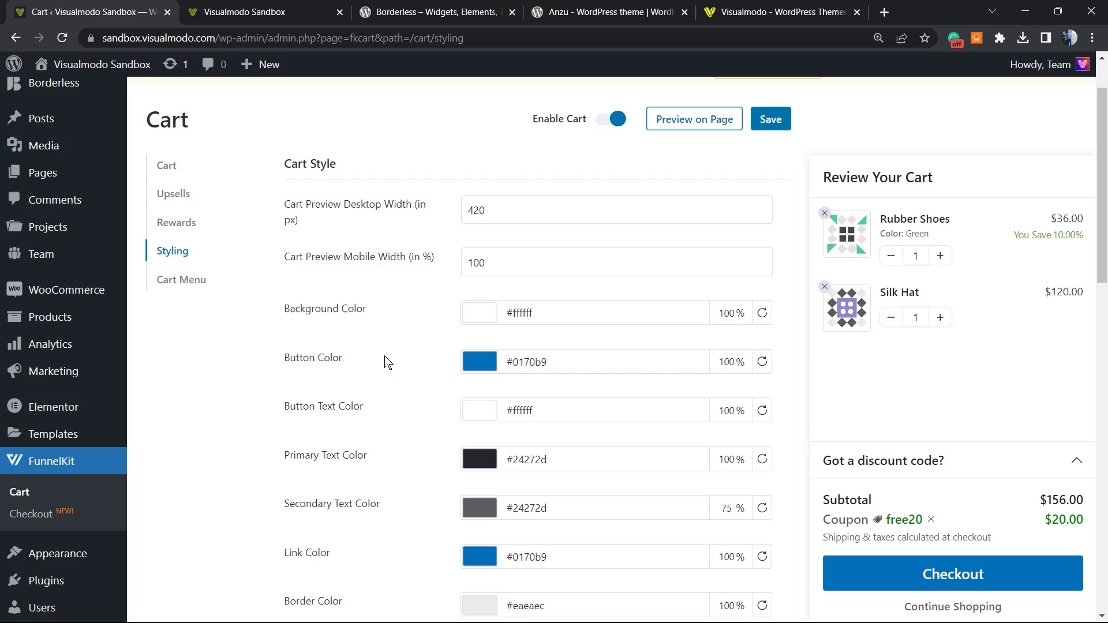
scroll(388, 363, down, 2)
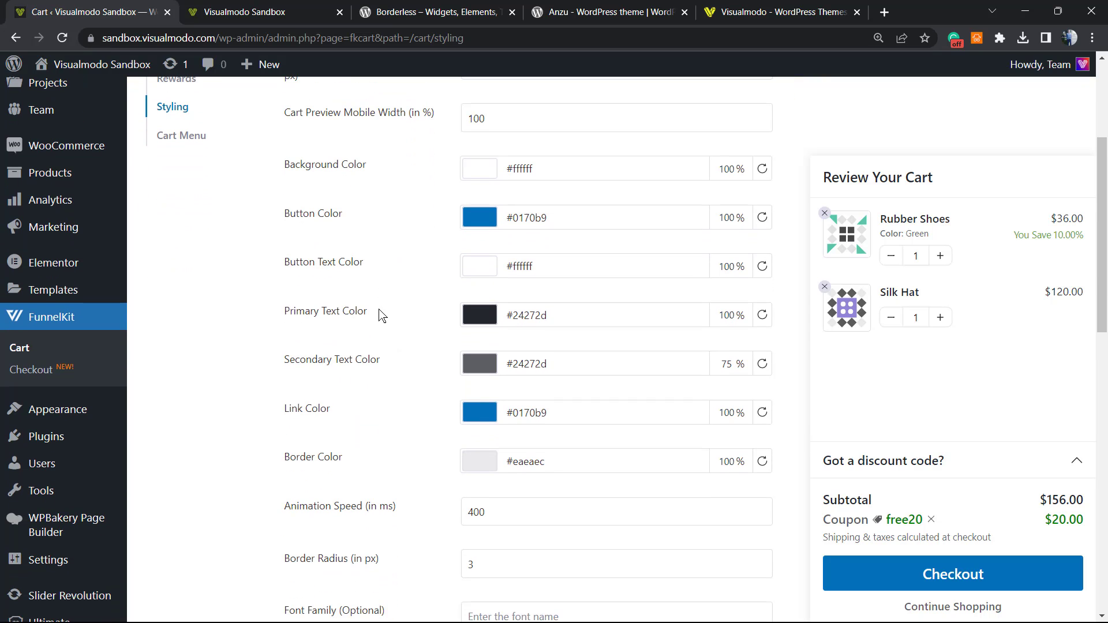
scroll(381, 314, down, 5)
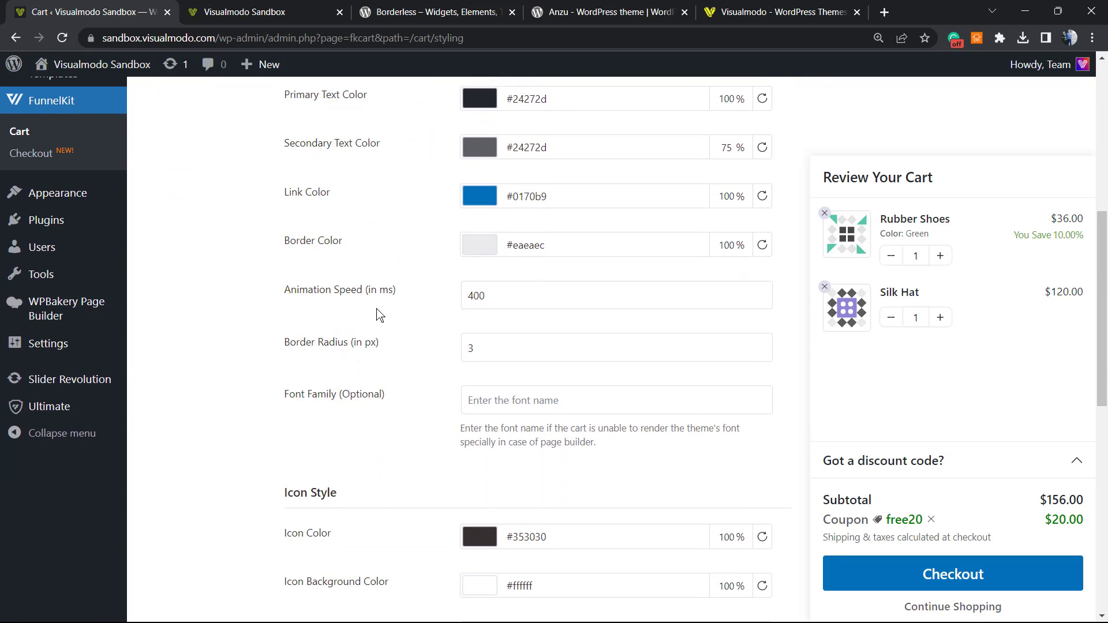
scroll(379, 314, down, 4)
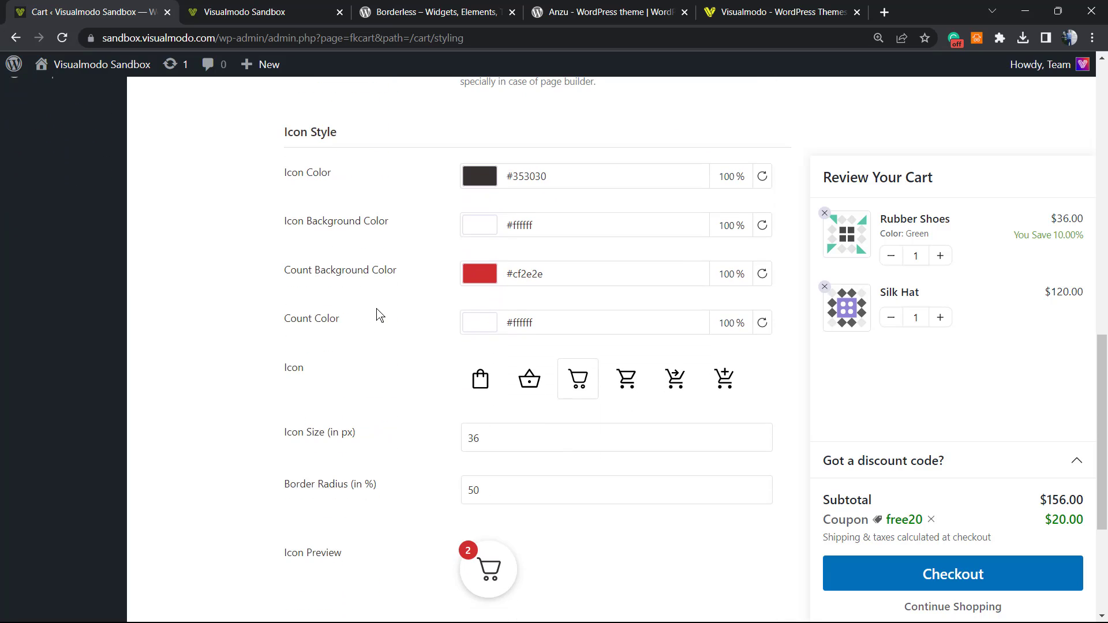
scroll(375, 313, up, 1)
scroll(566, 393, down, 3)
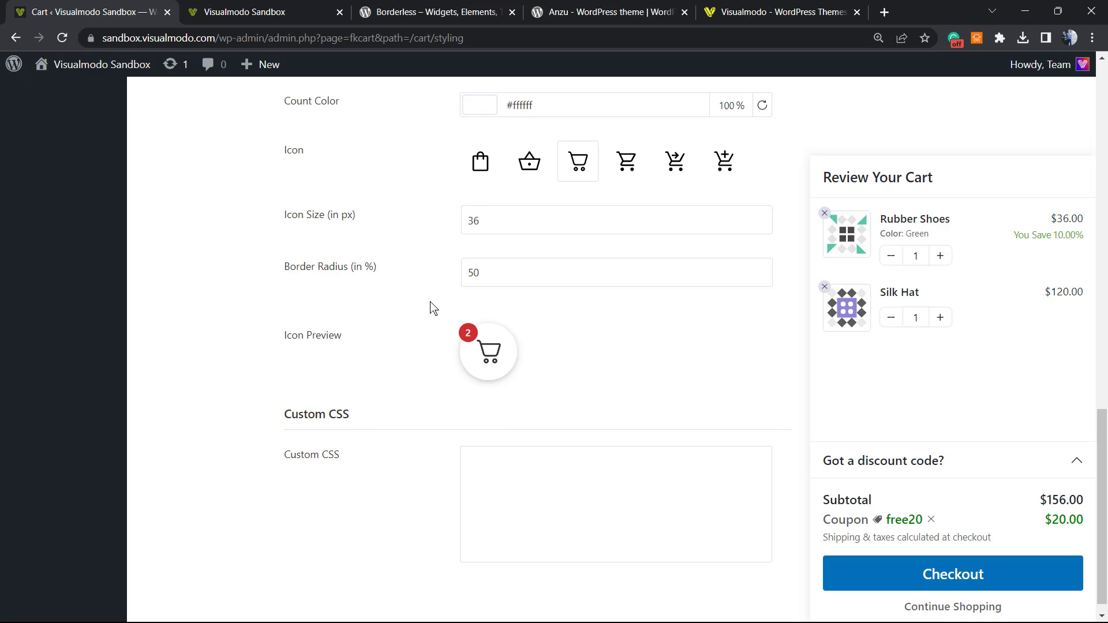
scroll(430, 306, down, 1)
scroll(514, 441, up, 7)
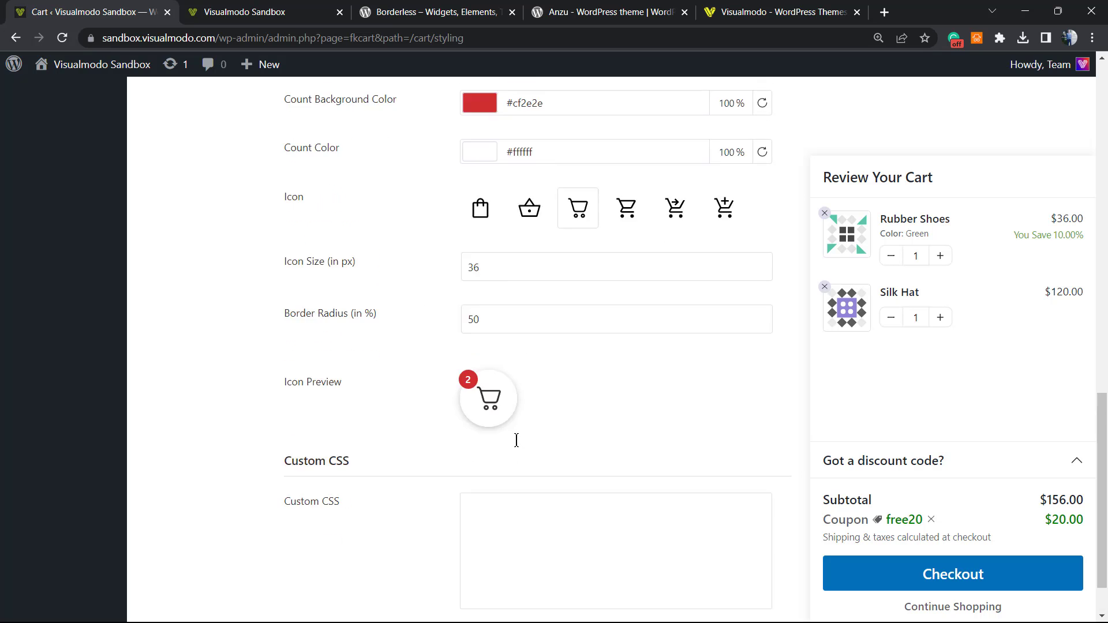
scroll(354, 390, up, 7)
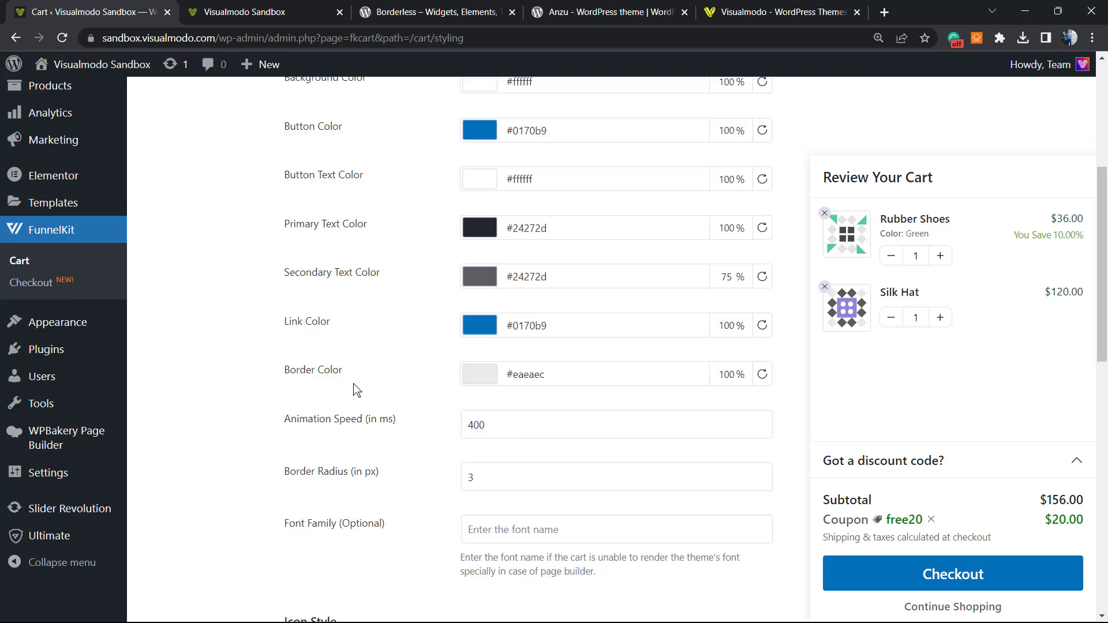
scroll(321, 363, up, 1)
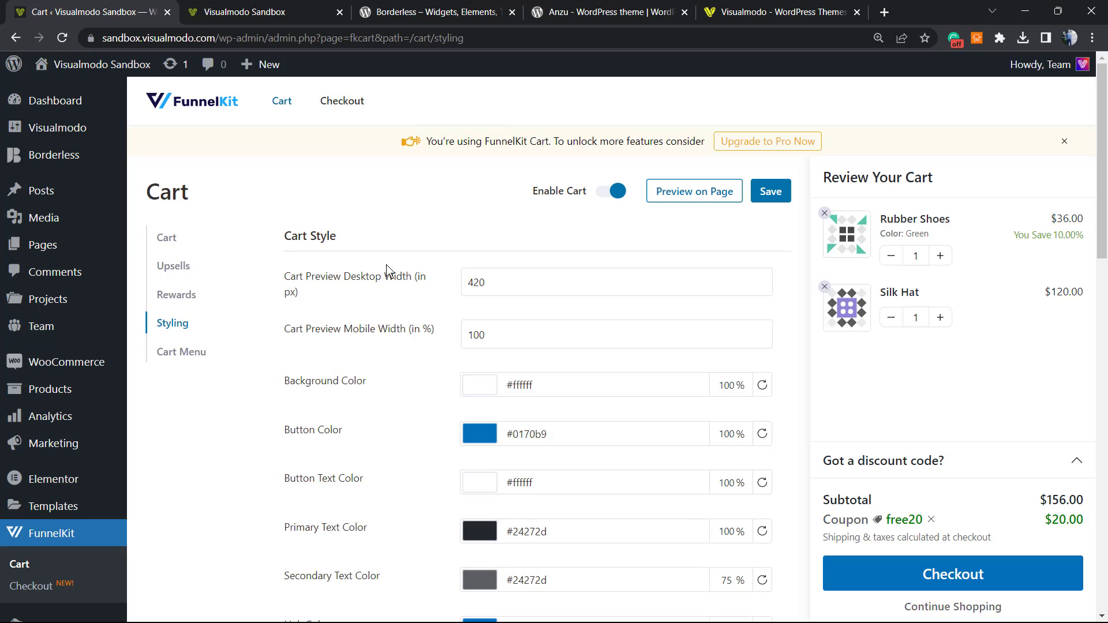
View the Borderless plugin page, highlighting its name, then switch to the Anzu theme tab.
click(427, 10)
double_click(300, 487)
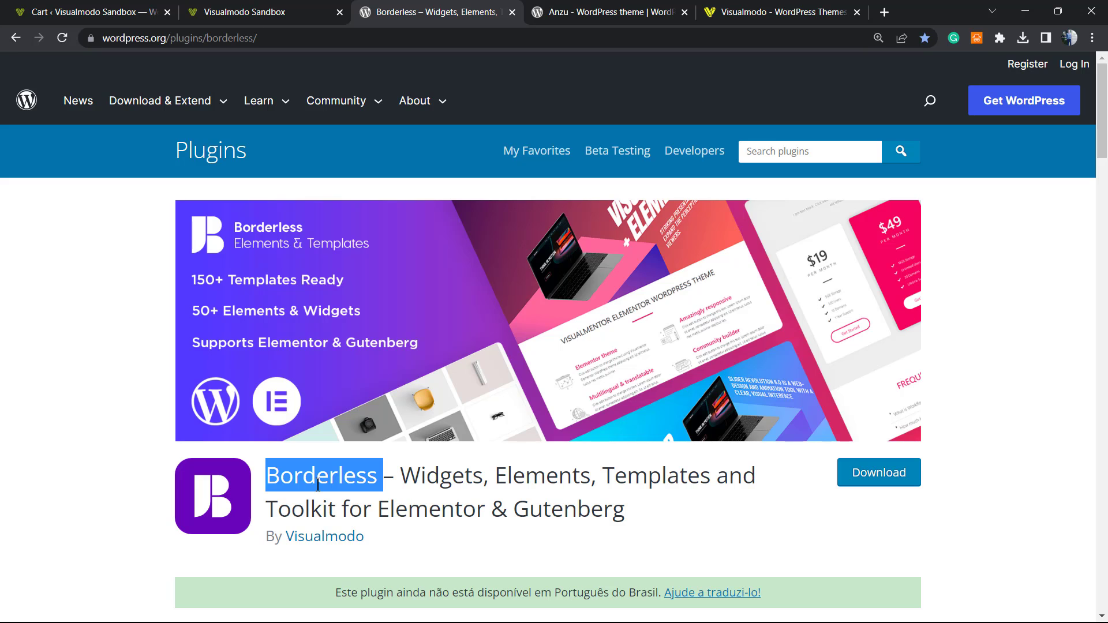
click(624, 8)
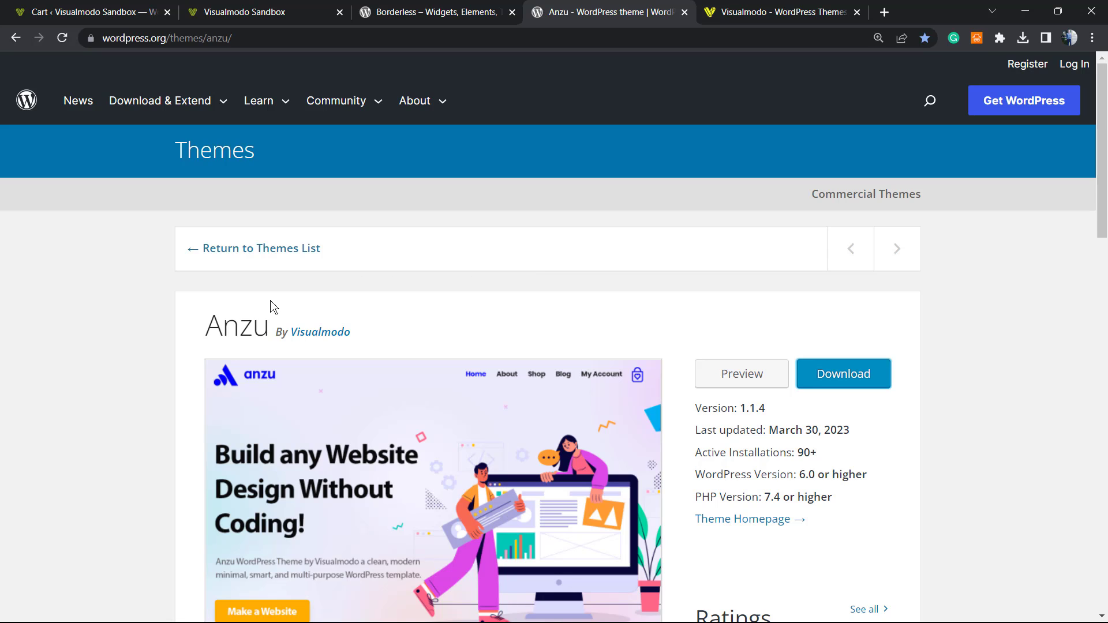
Highlight the Anzu theme name, then switch to the Visualmodo - WordPress Themes tab.
double_click(224, 323)
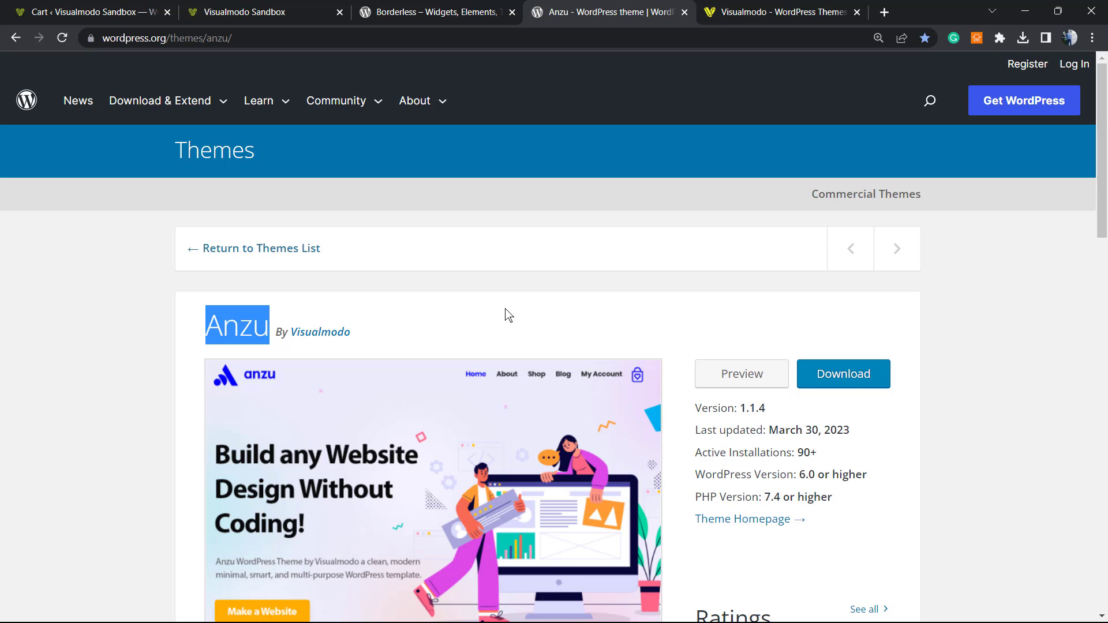
click(722, 7)
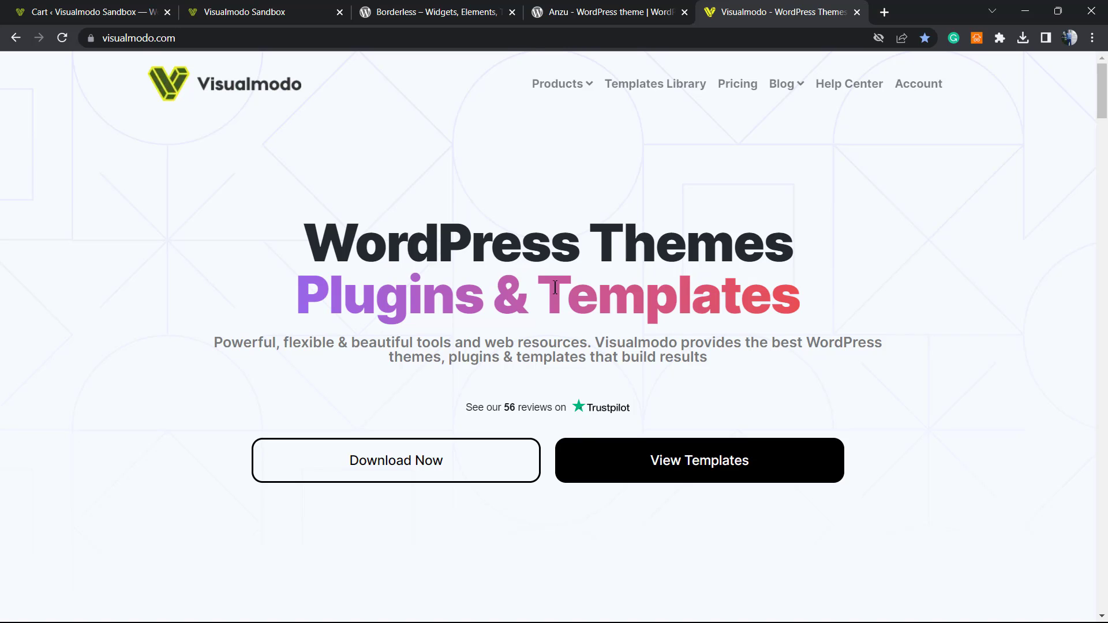
Open Visualmodo's Templates Library and scroll past templates like Cakes, Architect, Ballet and Pharmacy.
click(635, 86)
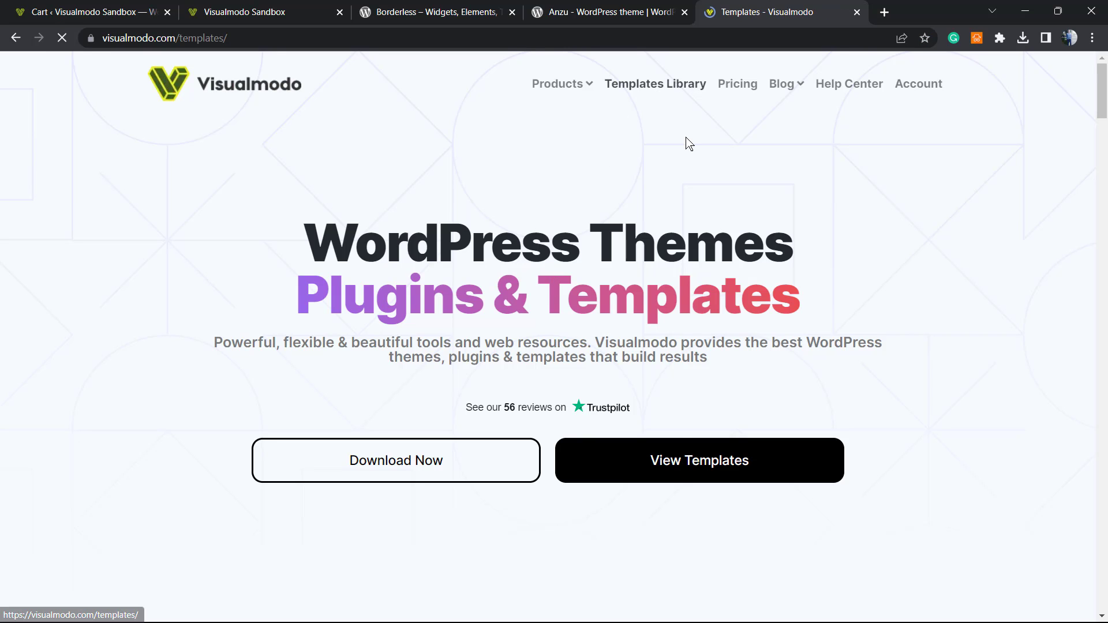
scroll(561, 217, down, 13)
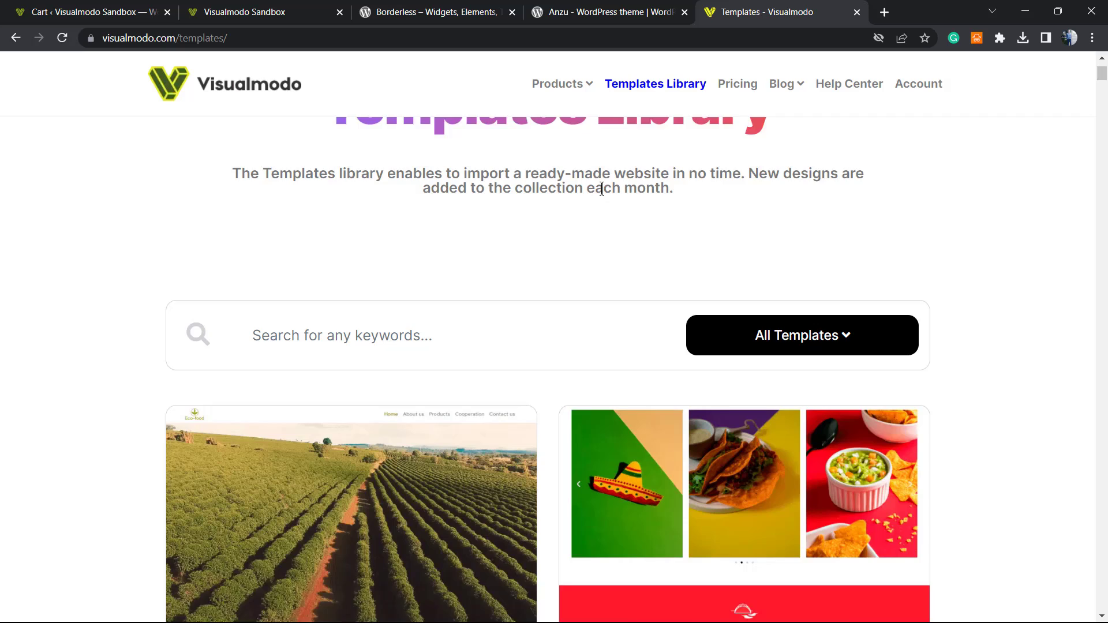
scroll(537, 245, down, 15)
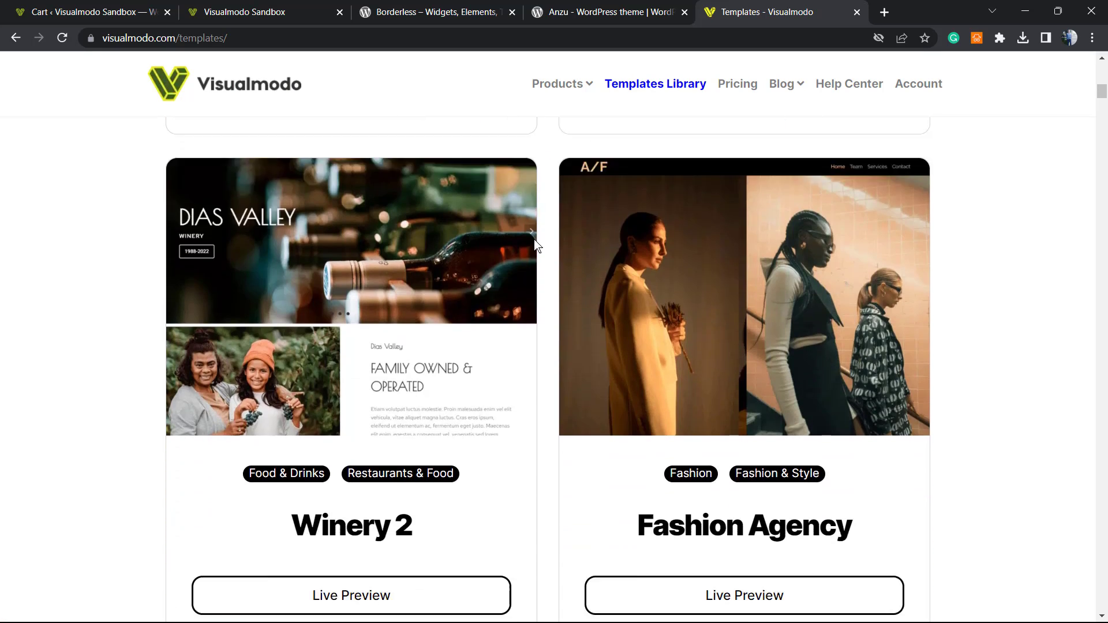
scroll(536, 245, down, 9)
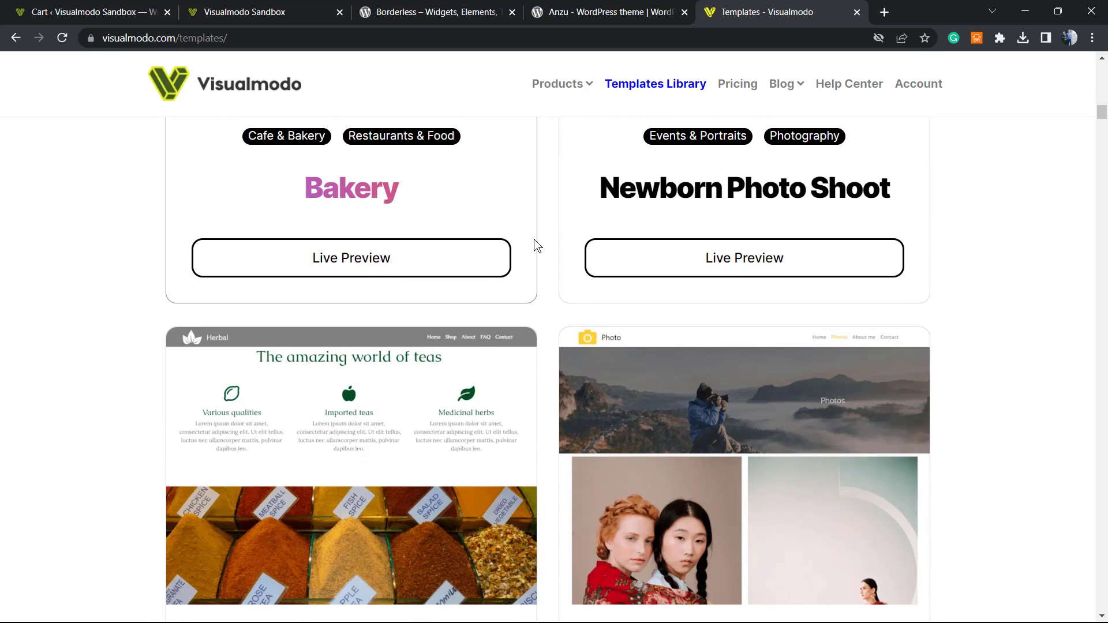
scroll(519, 248, down, 19)
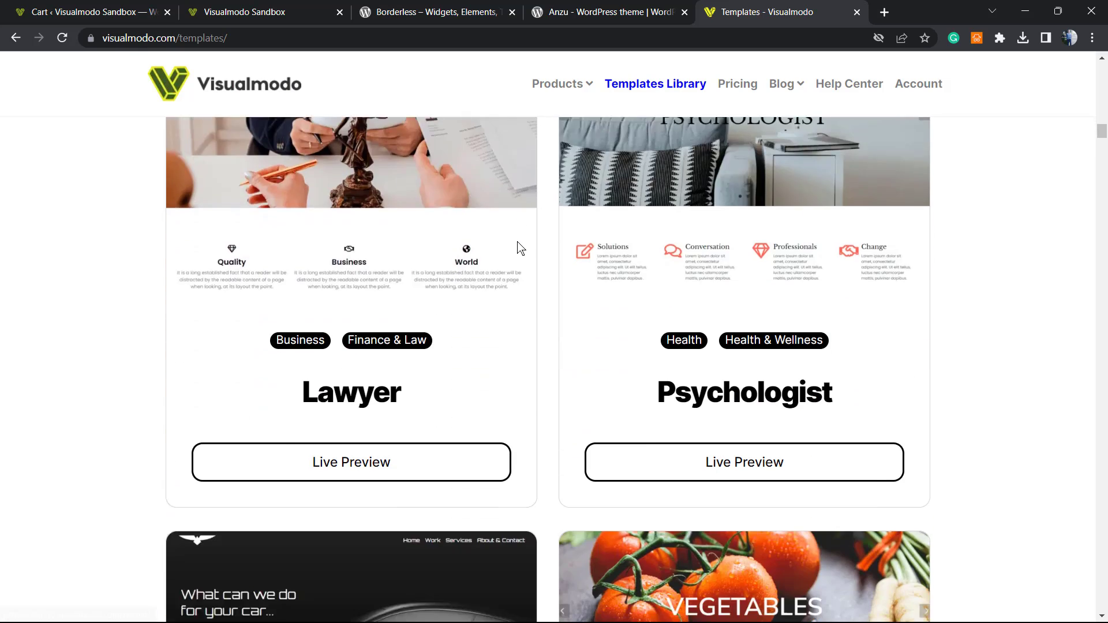
scroll(512, 243, down, 15)
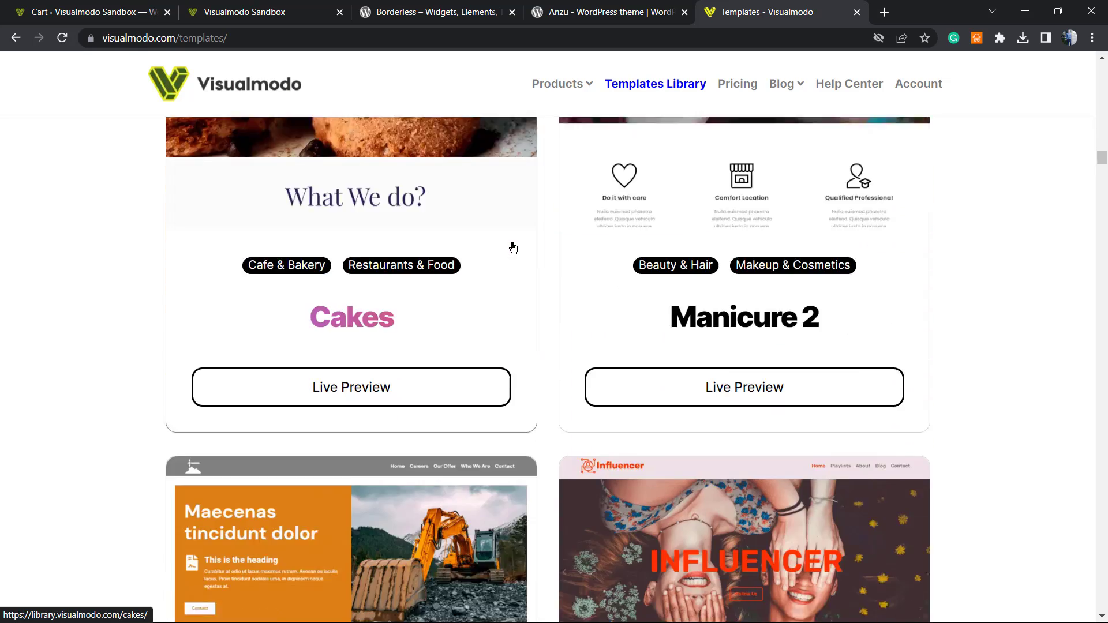
scroll(507, 249, down, 14)
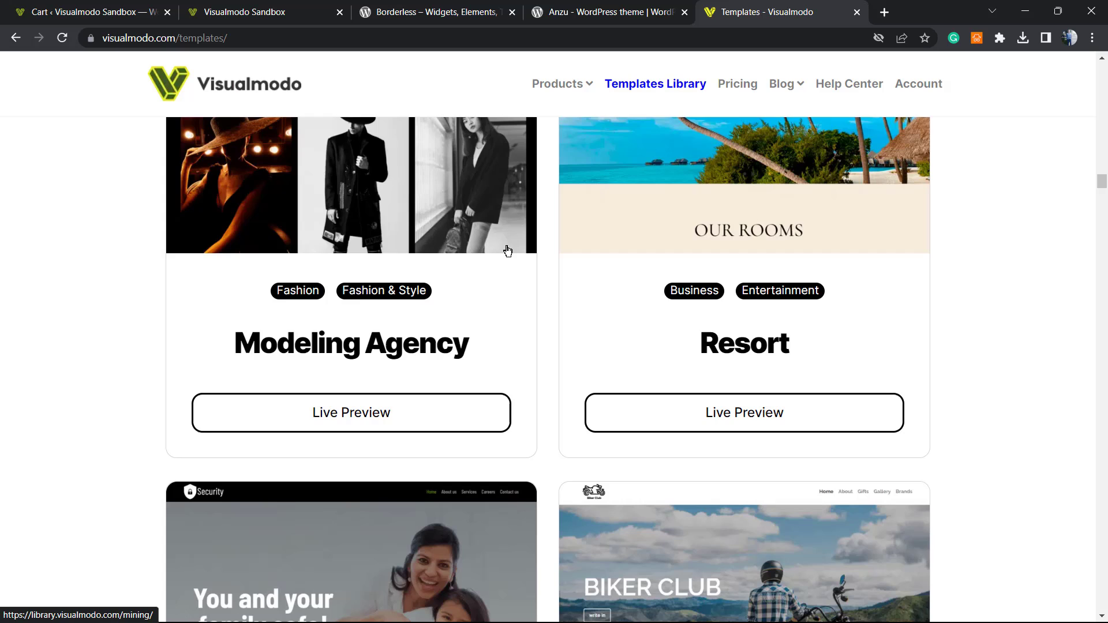
scroll(502, 249, down, 10)
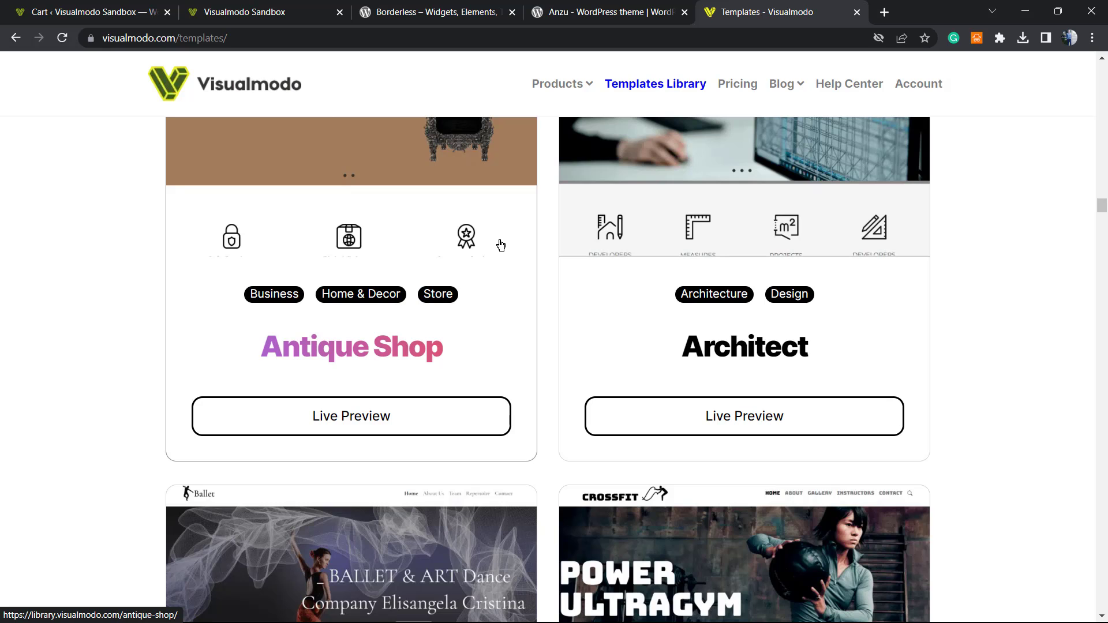
scroll(538, 287, down, 5)
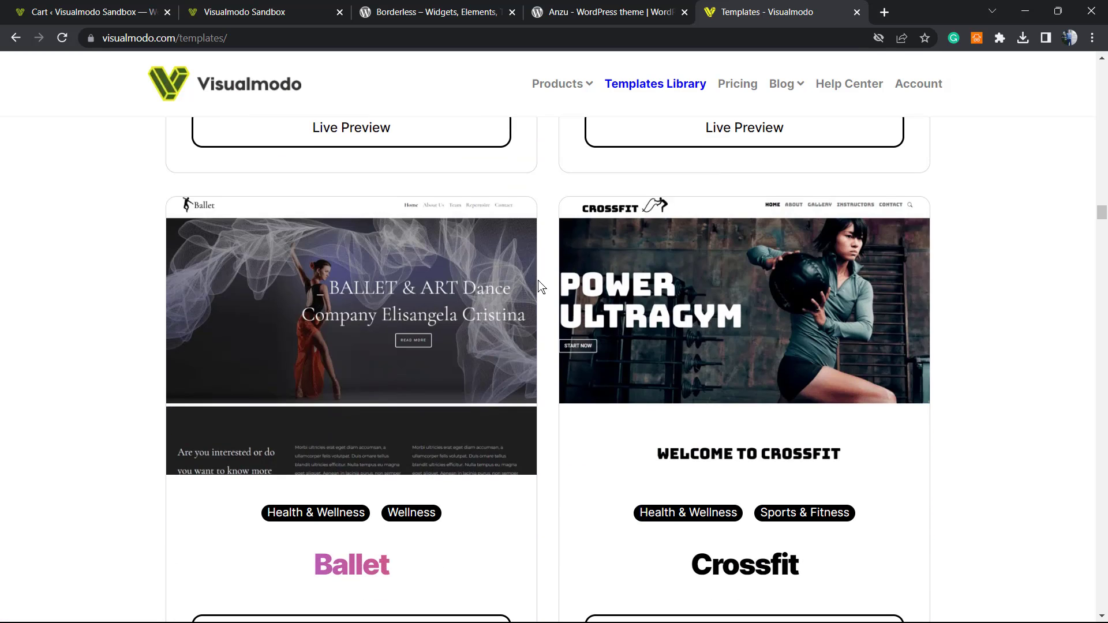
scroll(539, 284, down, 14)
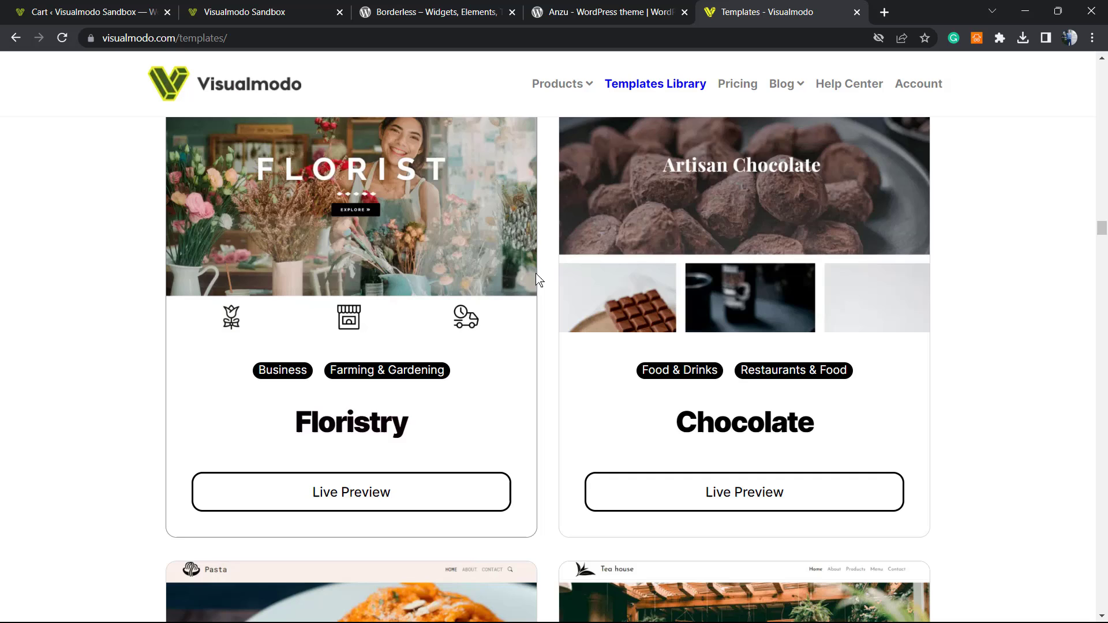
scroll(537, 279, down, 12)
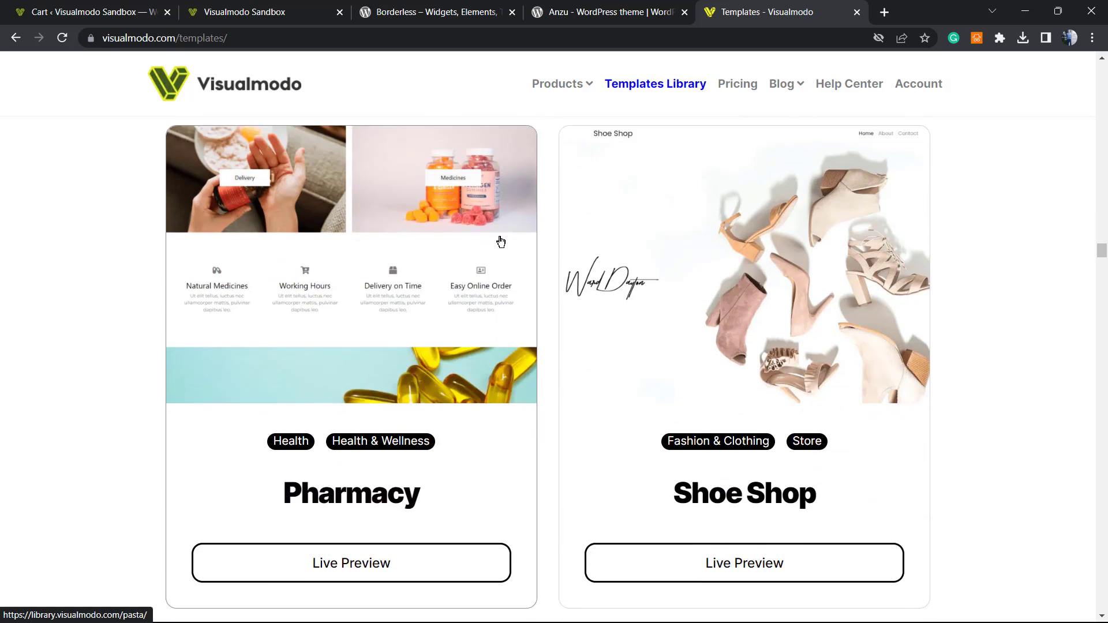